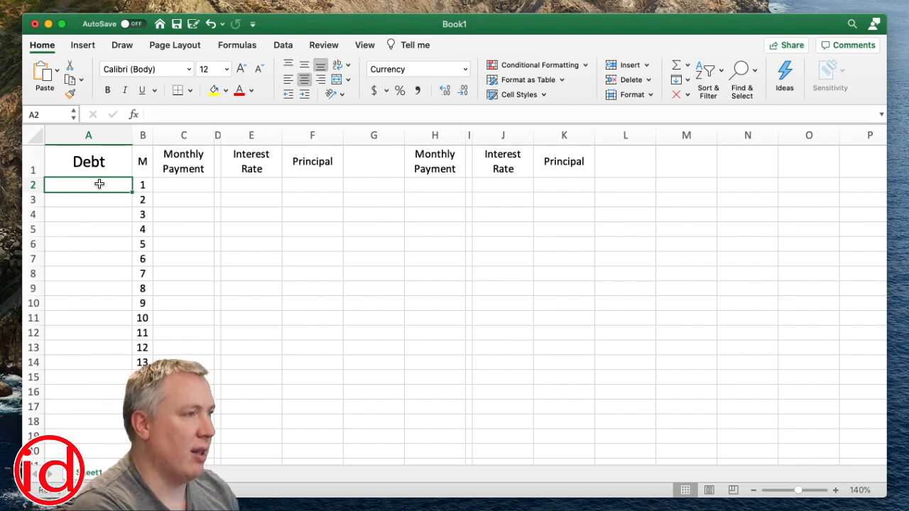
Enter a debt of 10000 in A2 and an interest rate of 6% in E2
text(10000)
key(Return)
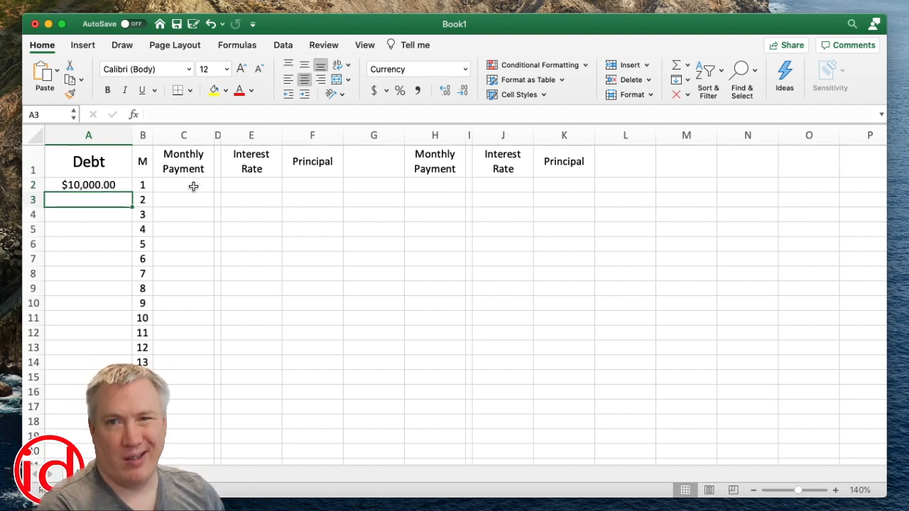
click(237, 187)
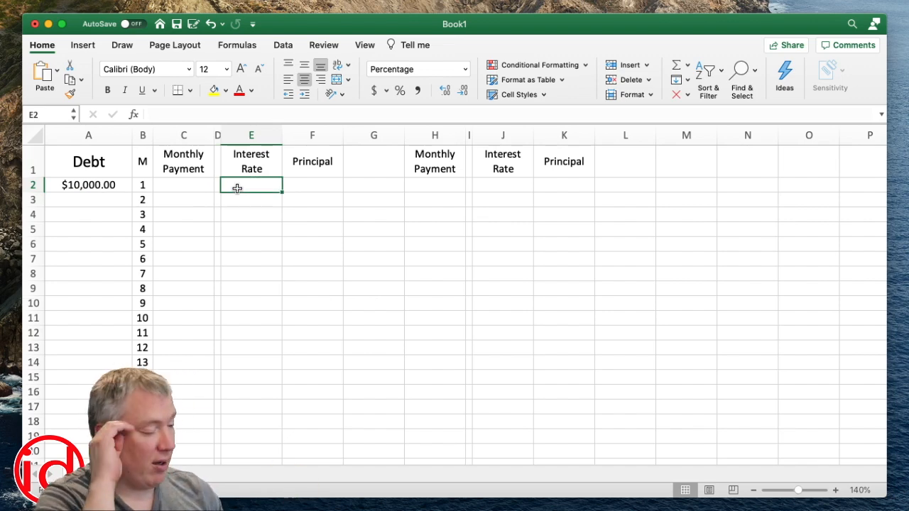
text(6)
key(Return)
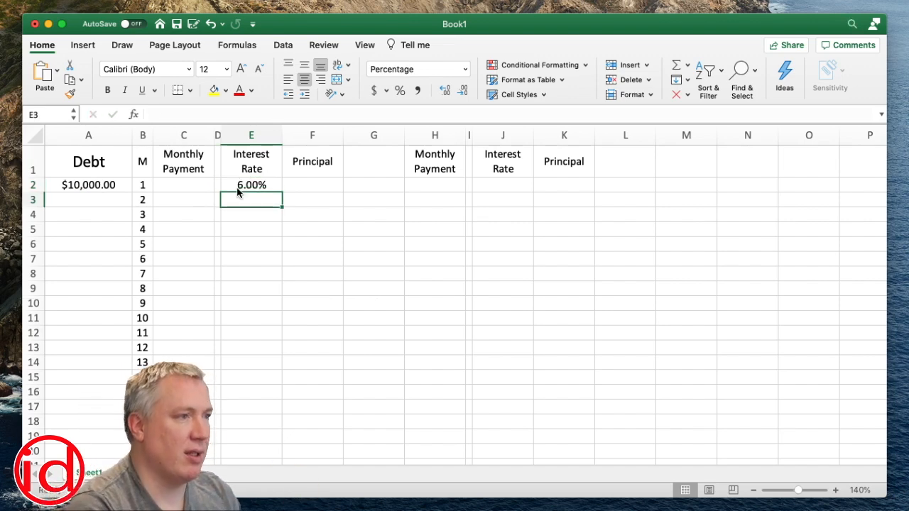
Enter a monthly payment of 200 in C2 for month 1
click(207, 187)
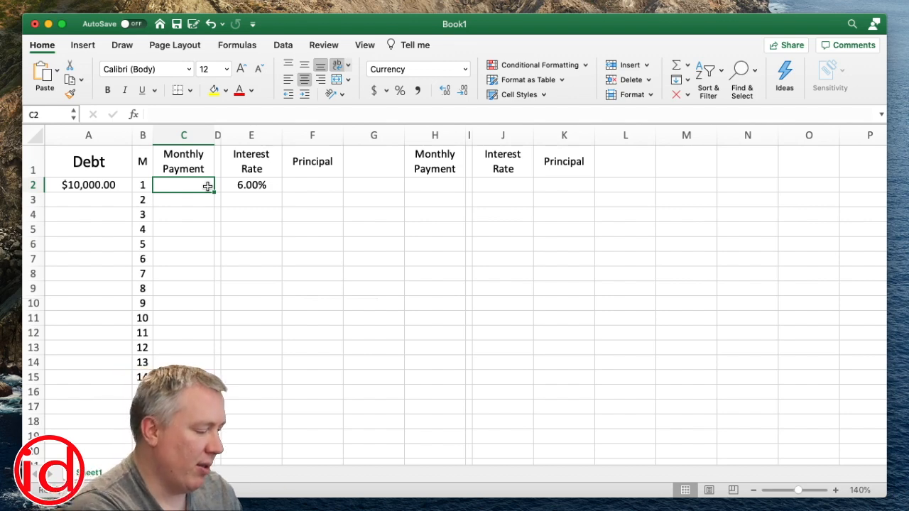
text(200)
key(Return)
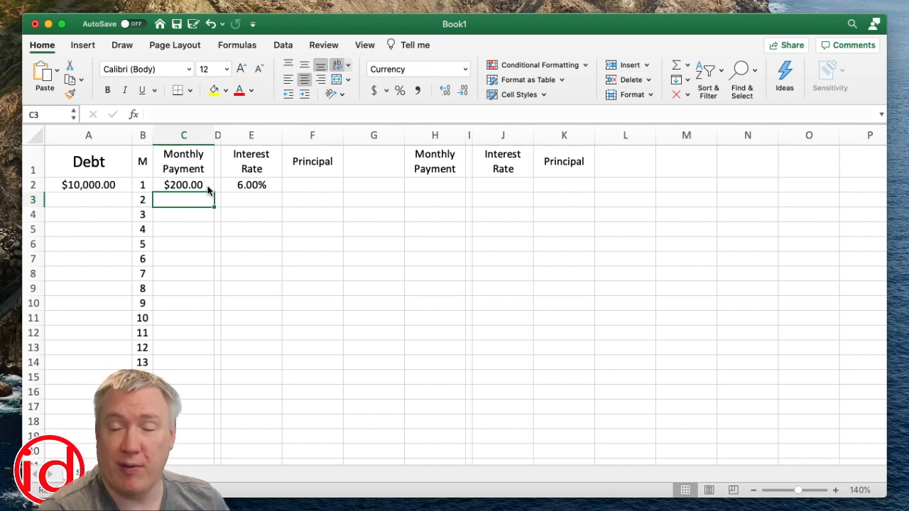
Calculate the first month's remaining principal in F2 with the formula =(A2-C2)*(1+E2/12)
click(312, 184)
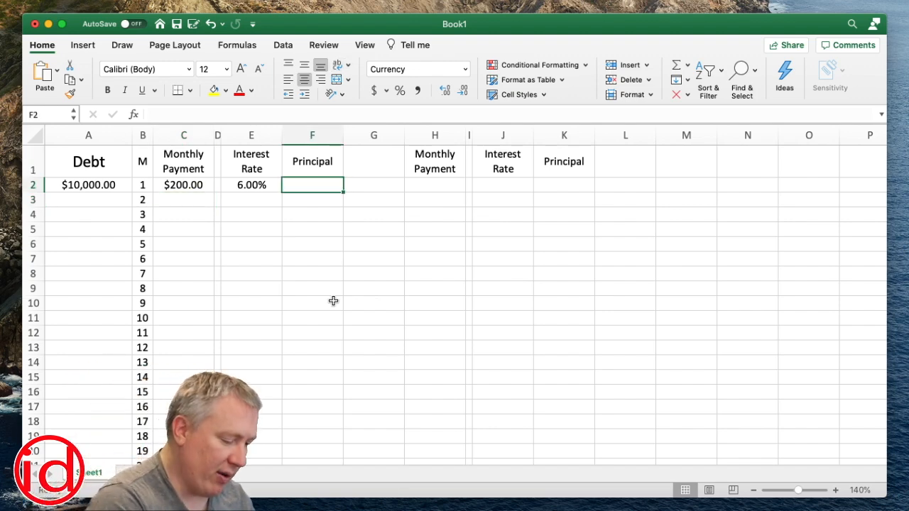
text(=)
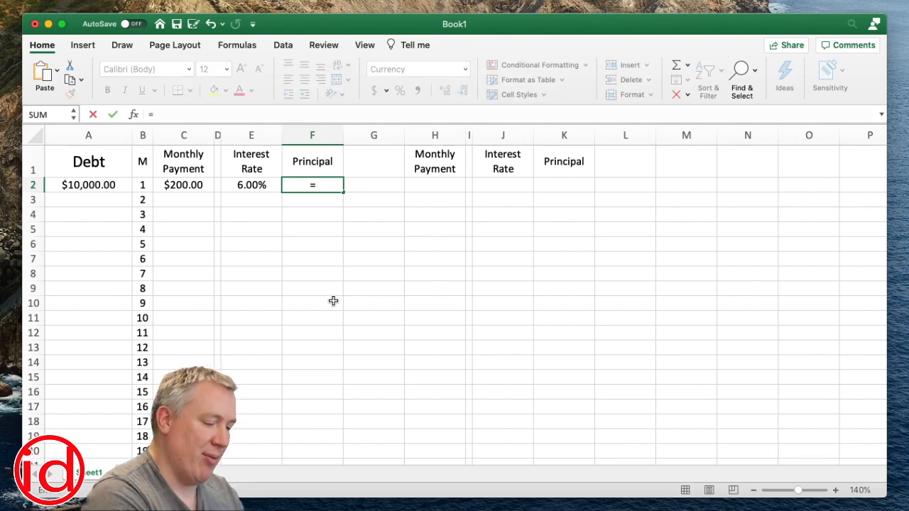
text(()
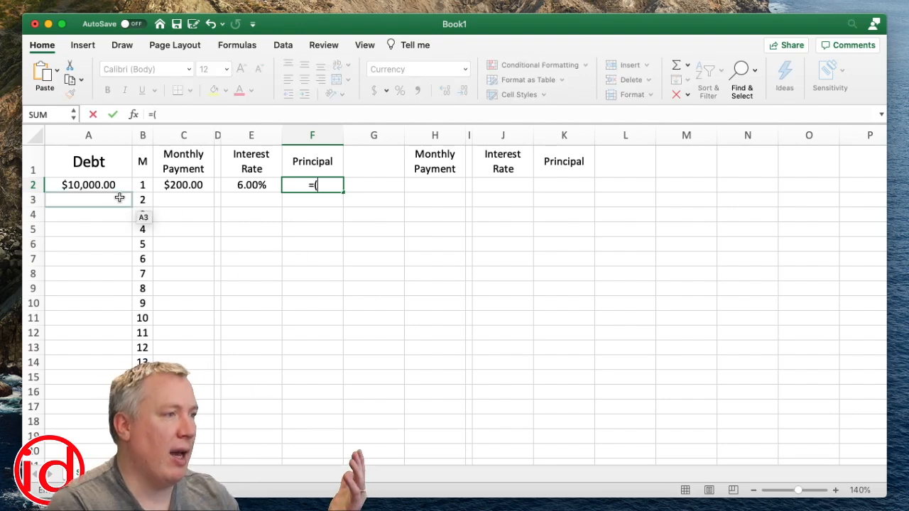
click(107, 186)
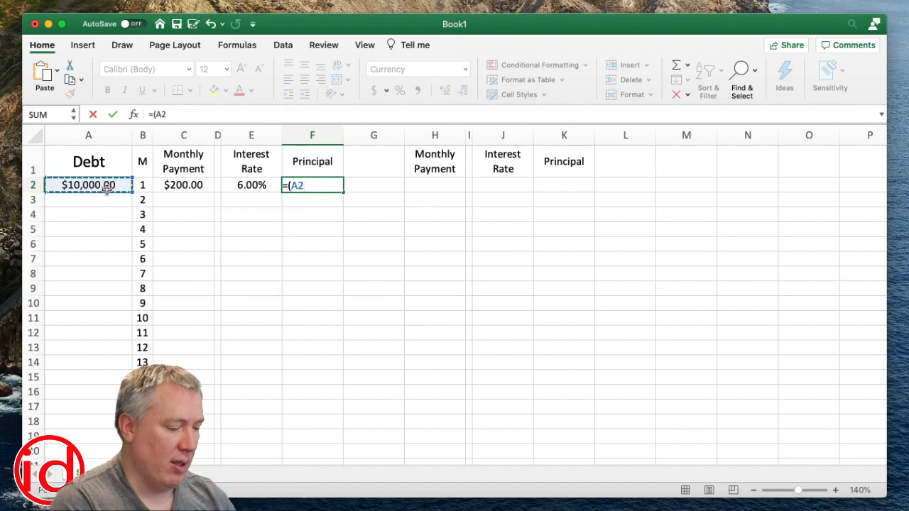
text(-)
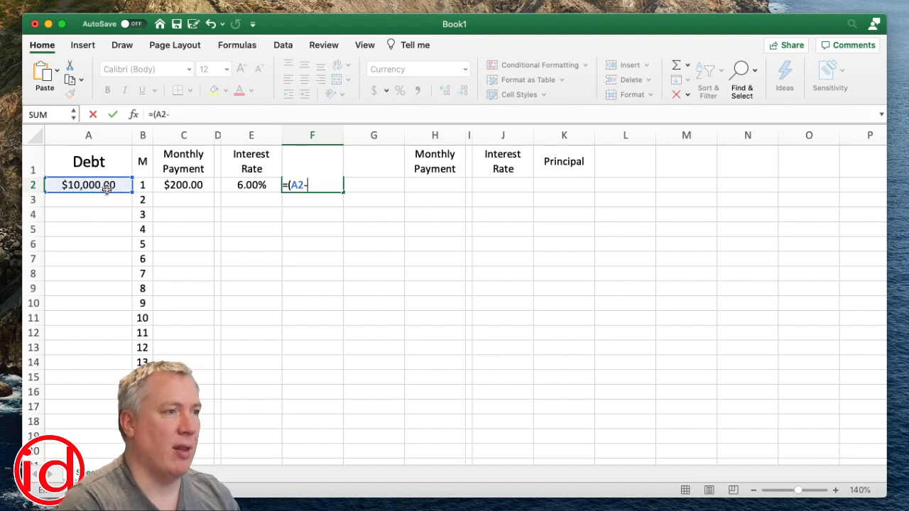
click(197, 186)
text())
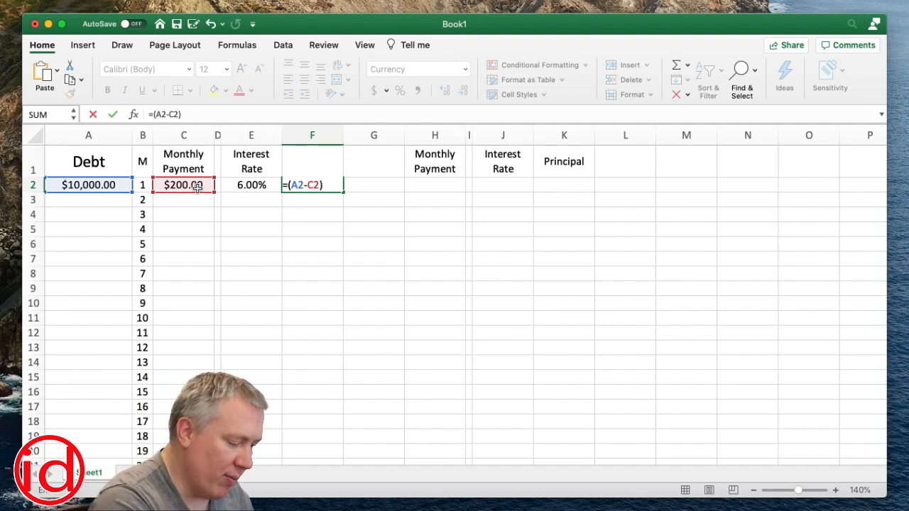
text(*()
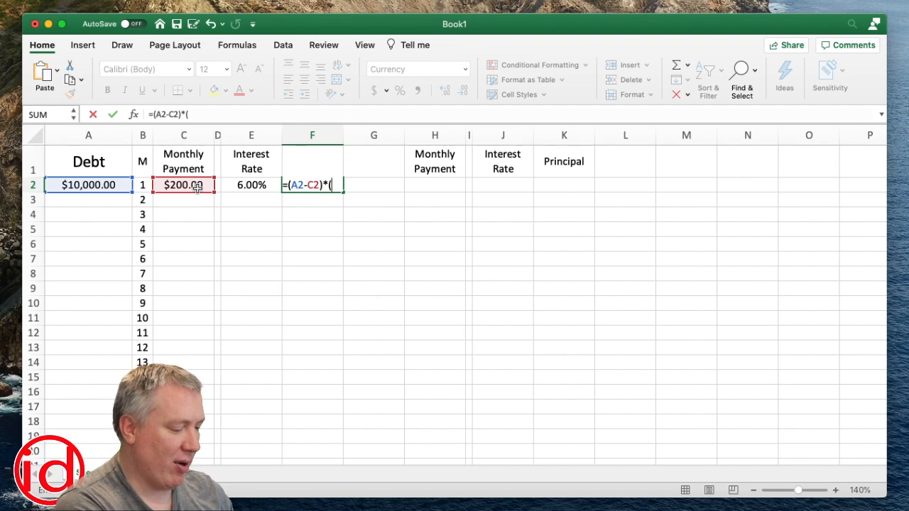
text(1+)
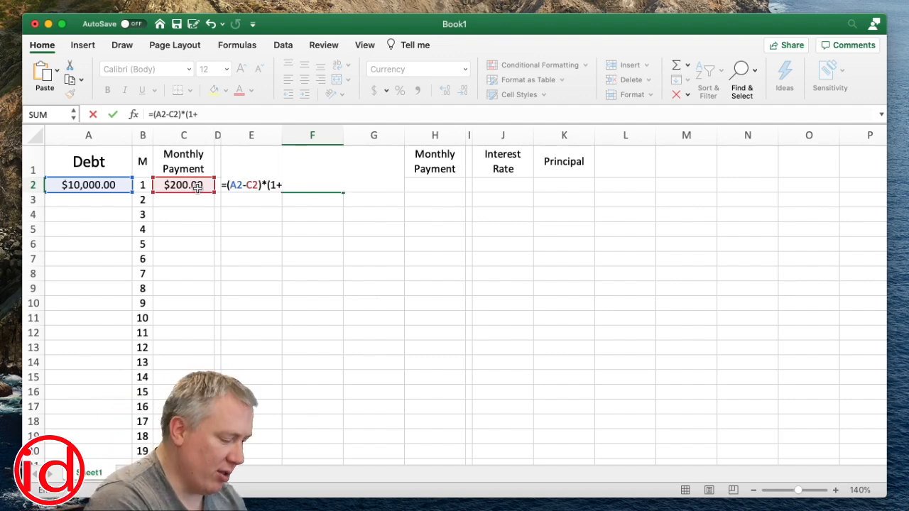
click(252, 186)
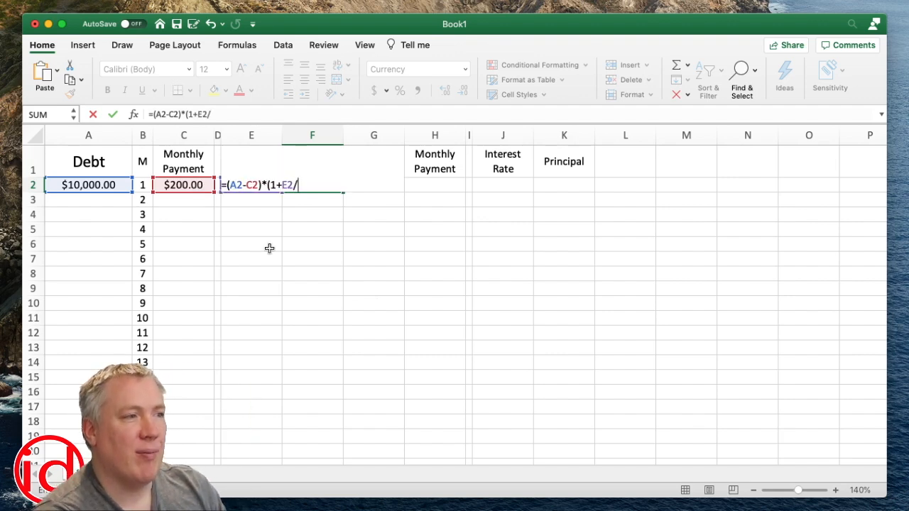
text(/12))
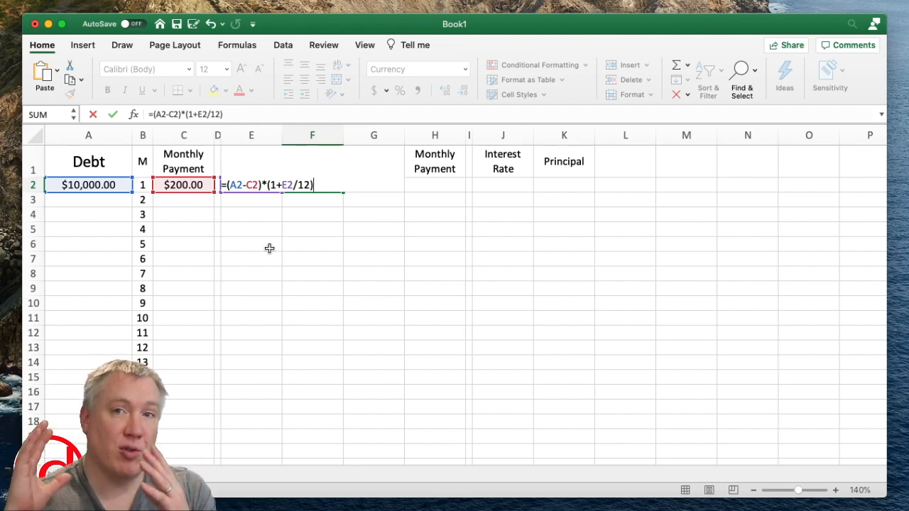
key(Return)
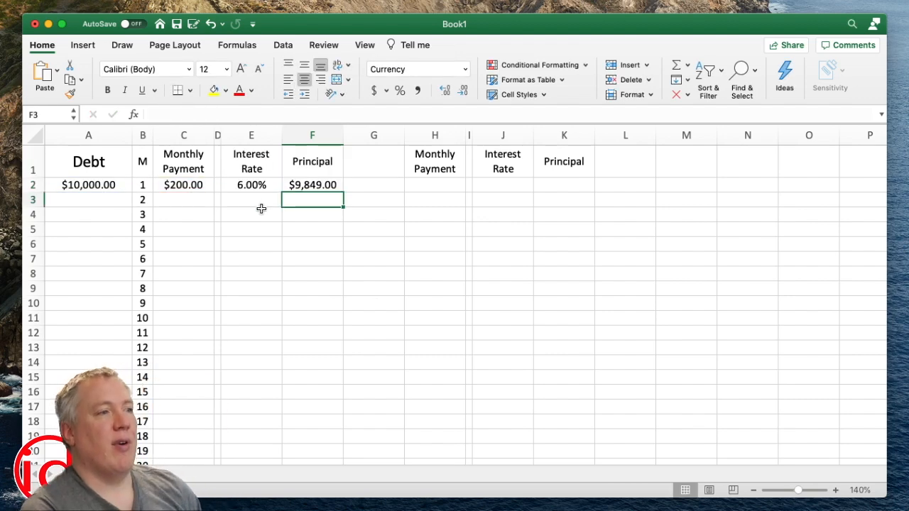
click(182, 185)
click(333, 187)
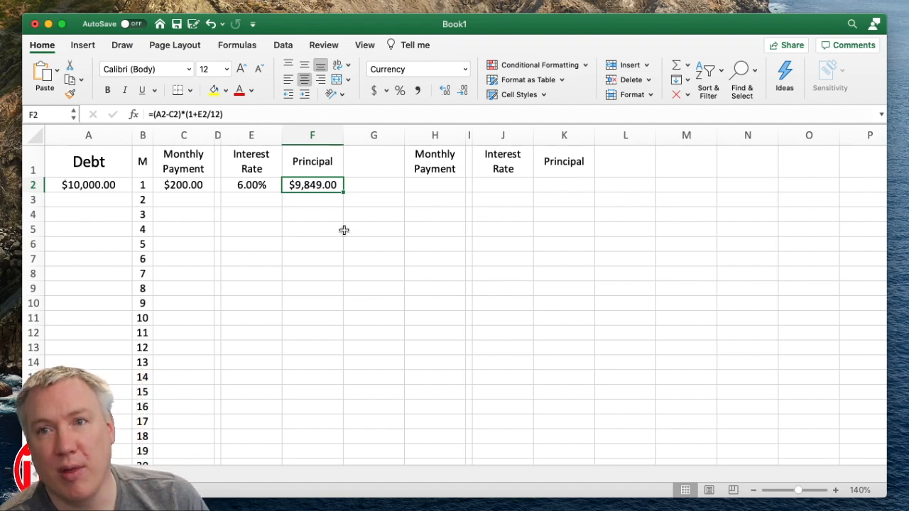
Copy the month 1 payment and interest rate from C2 and E2 into C3 and E3
click(176, 186)
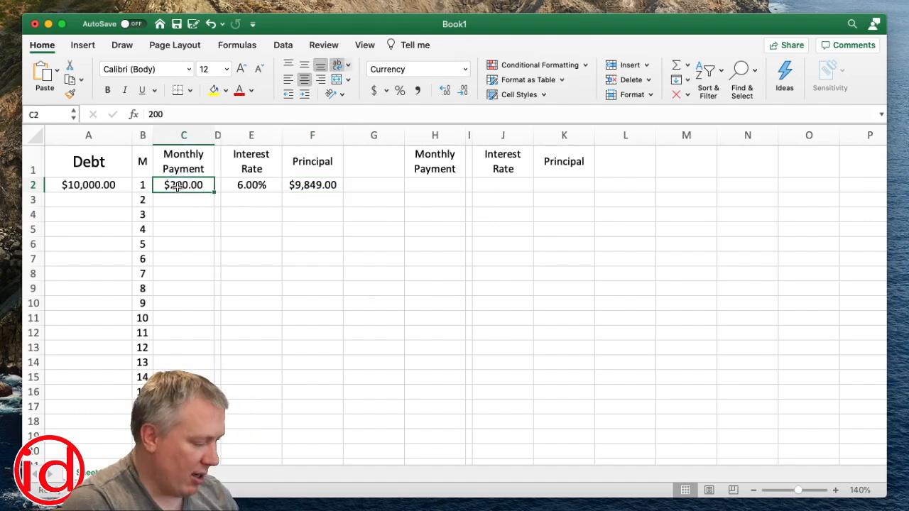
key(super+c)
click(198, 199)
key(super+v)
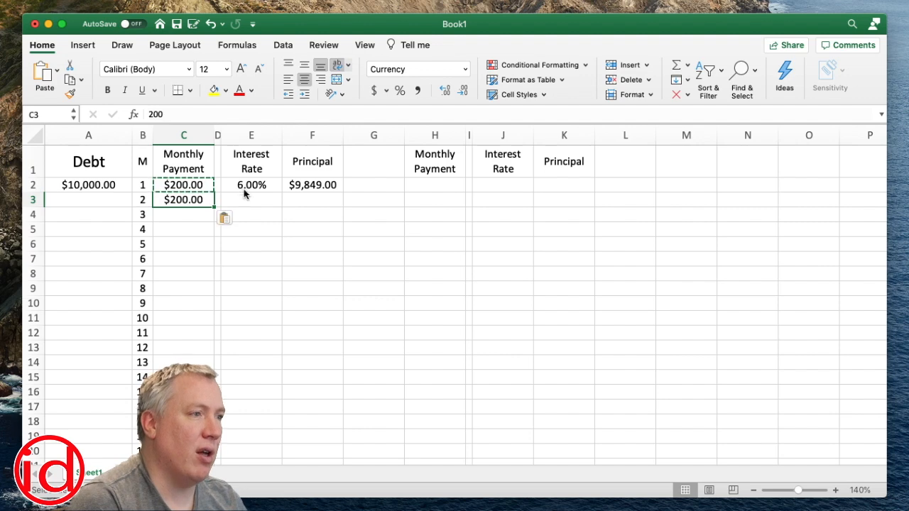
click(249, 189)
key(super+c)
click(251, 198)
key(super+v)
Calculate the second month's remaining principal in F3 with the formula =(F2-C3)*(1+E3/12)
click(314, 186)
click(308, 203)
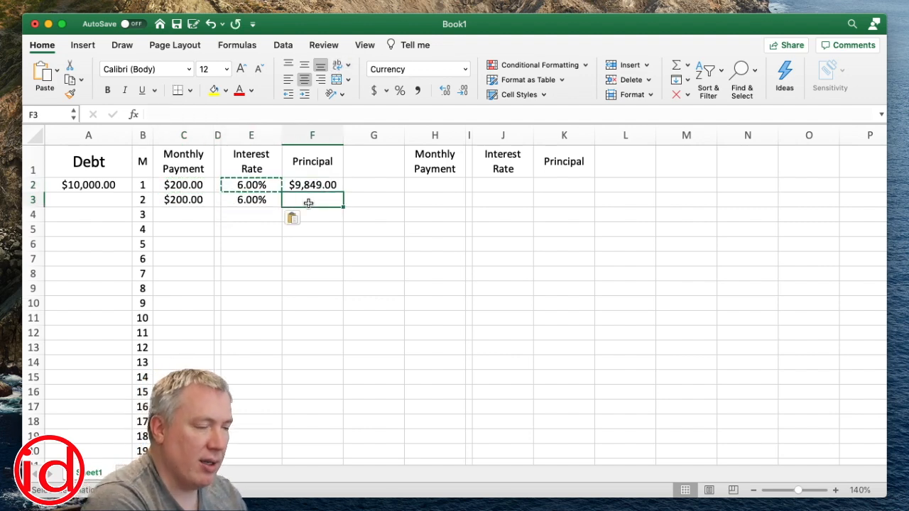
text(=)
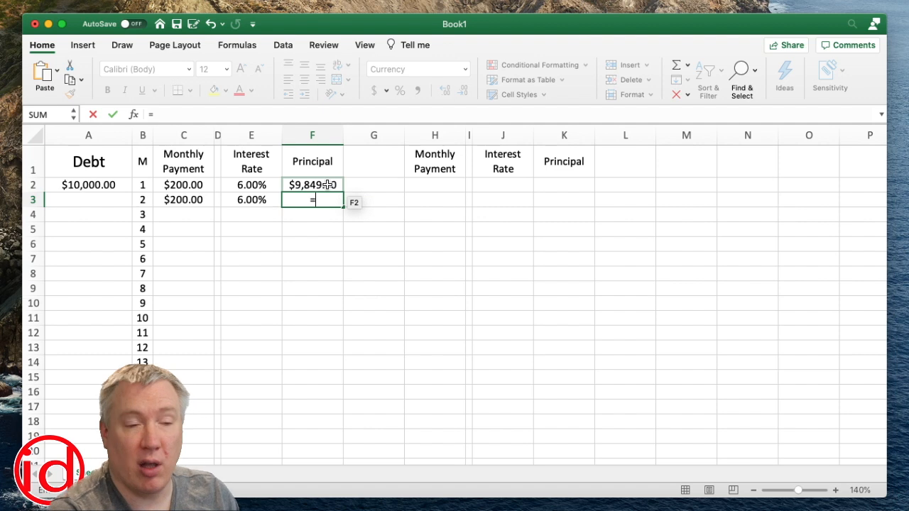
text(()
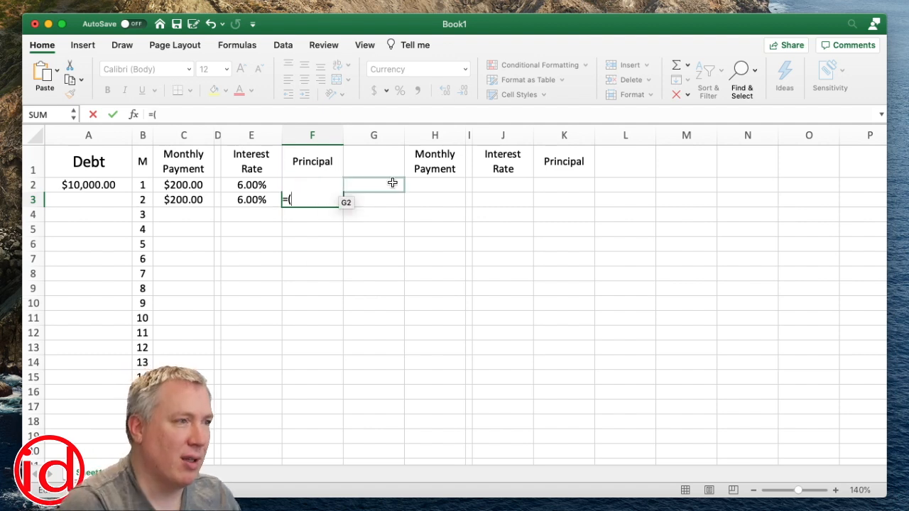
key(Up)
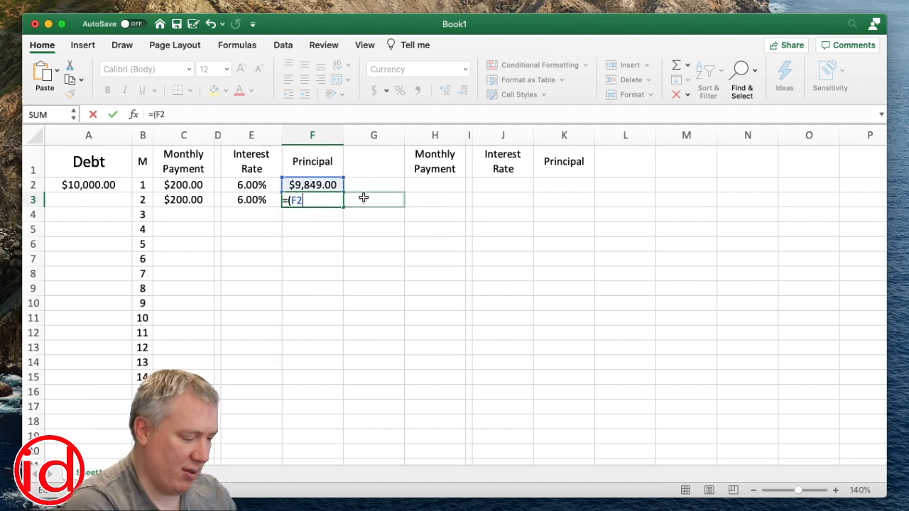
text(-)
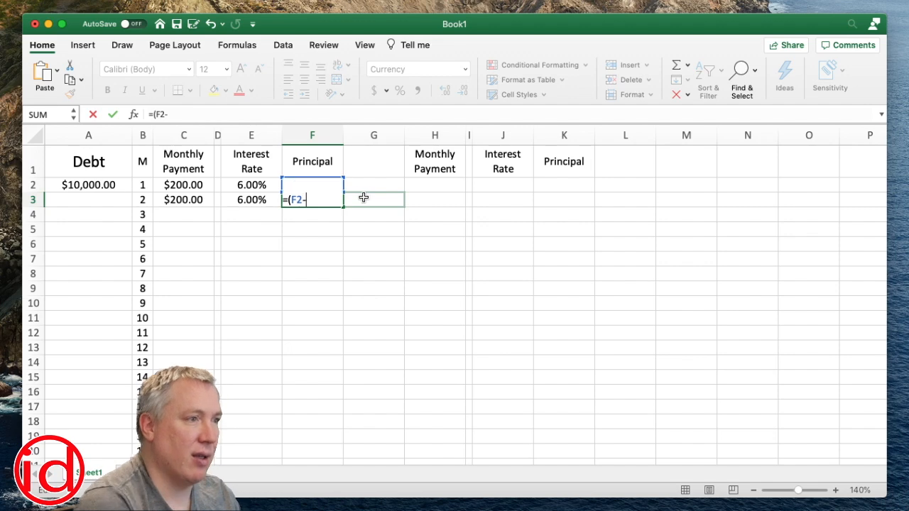
click(193, 200)
text())
text((*)
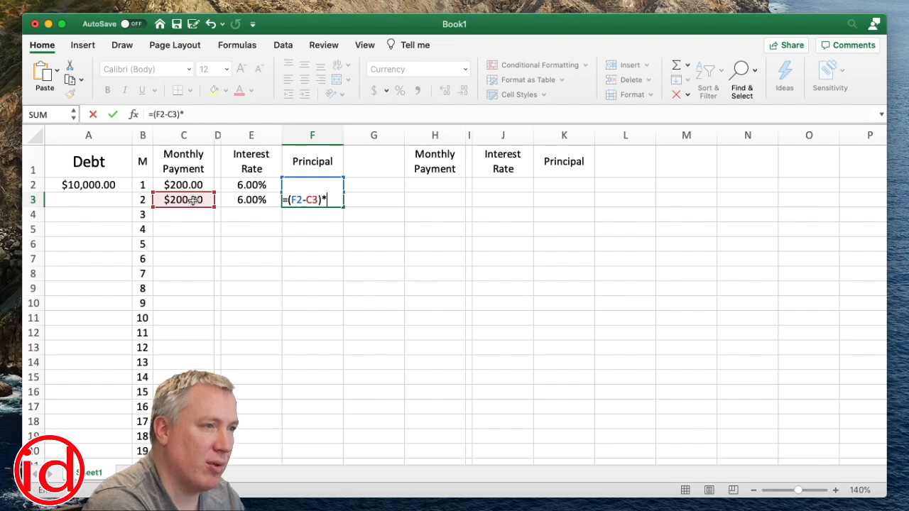
text((1+)
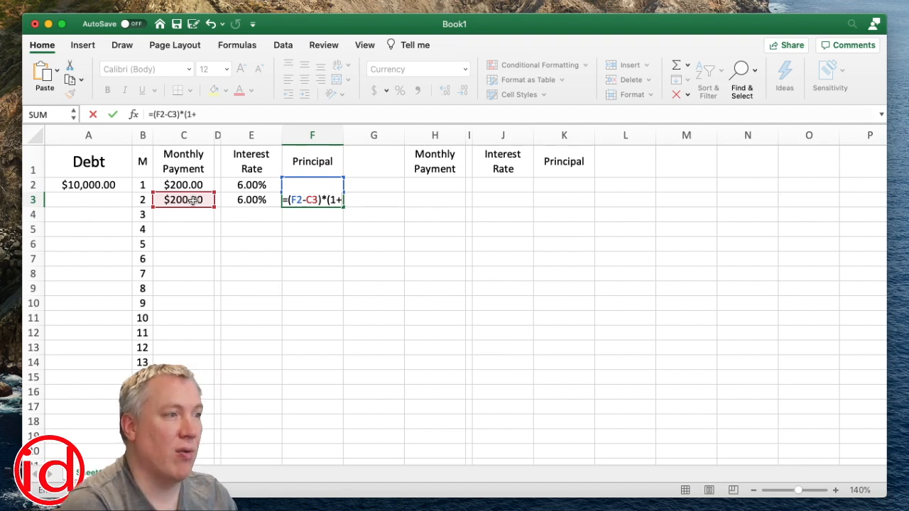
click(253, 202)
text(/12)
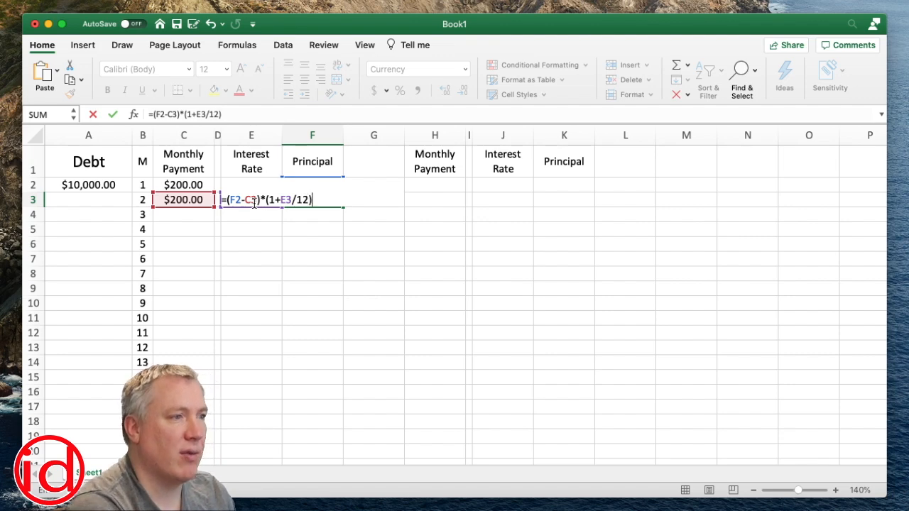
text())
key(Return)
click(312, 201)
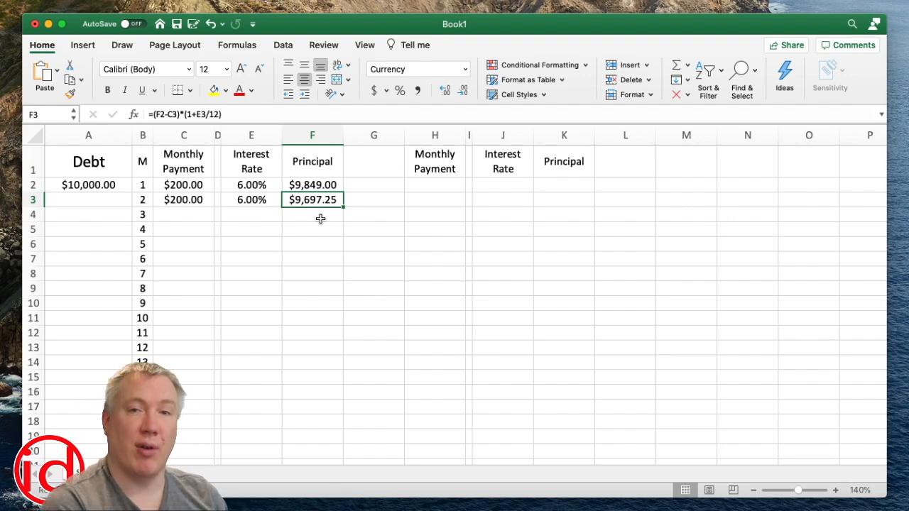
Copy the month 2 payment, rate and principal cells C3:F3 into each following row through month 57 in row 58
drag(179, 200, 311, 201)
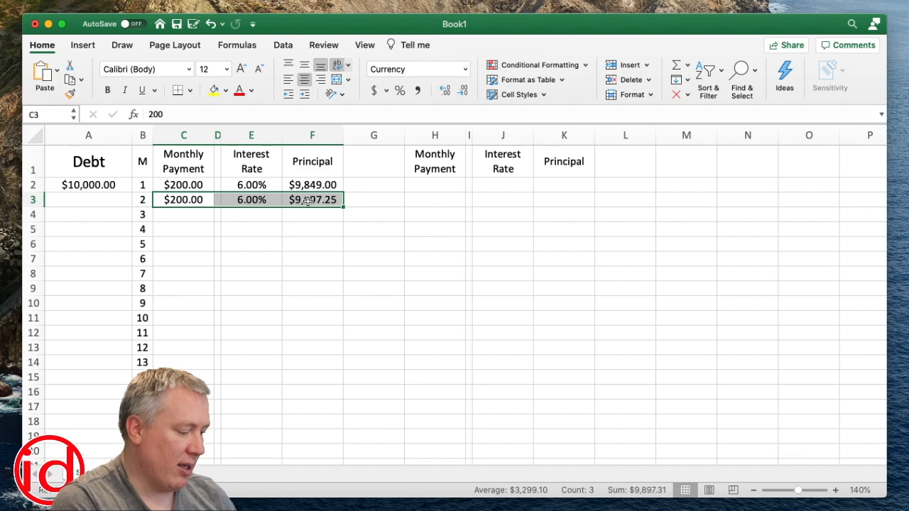
key(super+c)
click(197, 215)
key(super+v)
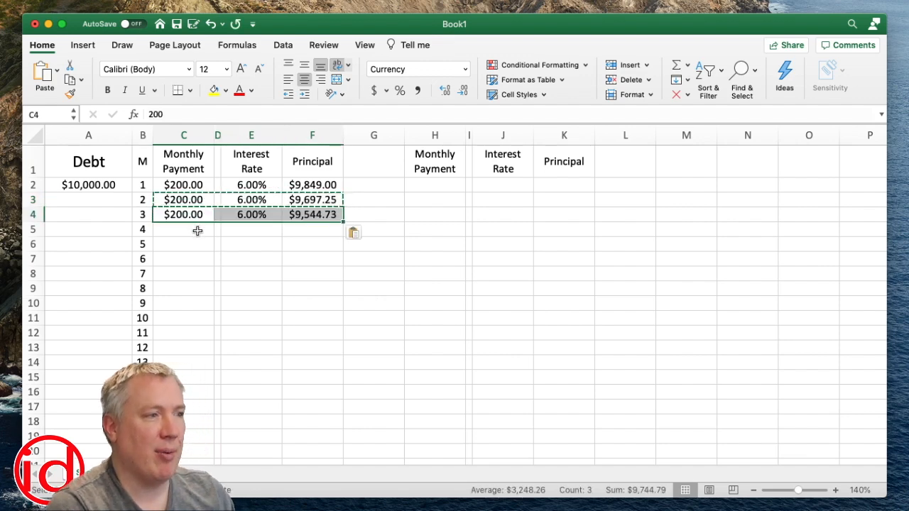
click(198, 231)
key(super+v)
click(183, 245)
key(super+v)
click(192, 264)
key(super+v)
key(Down)
key(super+v)
key(Down)
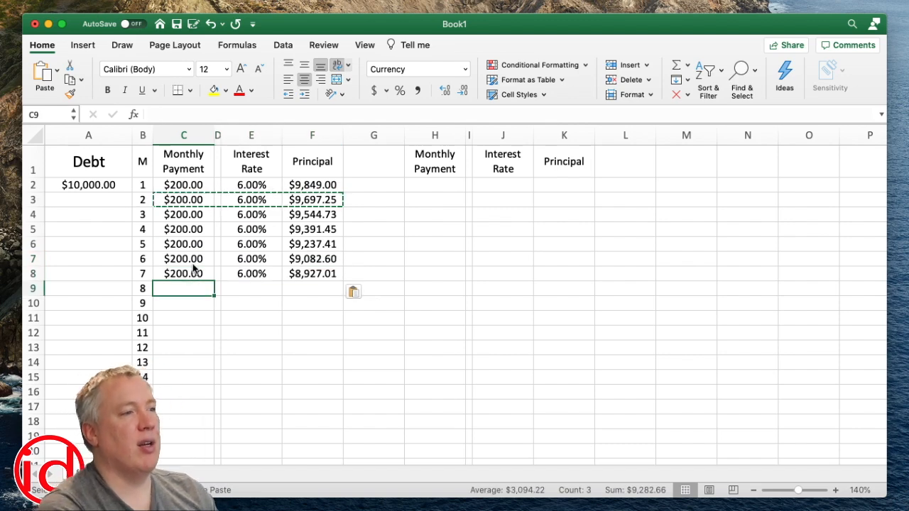
key(super+v)
key(Down)
key(super+v)
key(Down)
key(super+v)
key(Down)
key(super+v)
key(Down)
key(super+v)
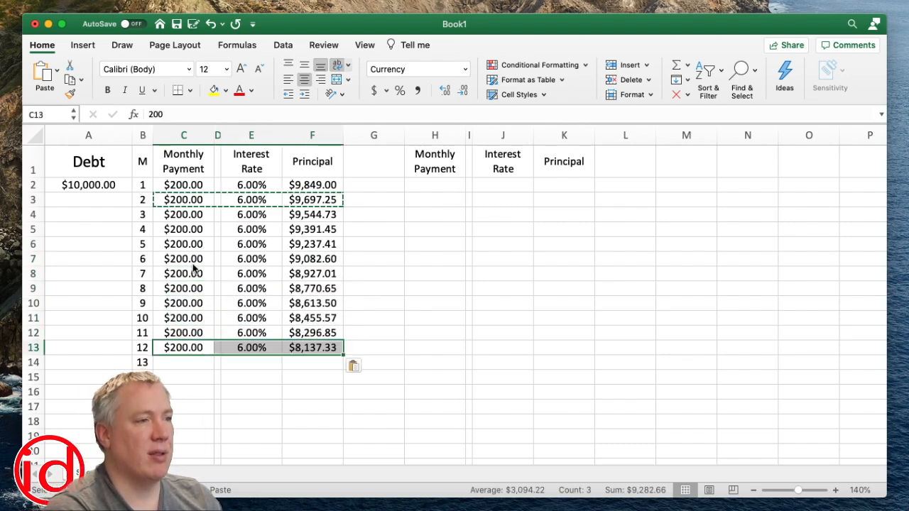
key(Down)
key(super+v)
key(Down)
key(super+v)
key(Down)
key(Down)
key(super+v)
key(Down)
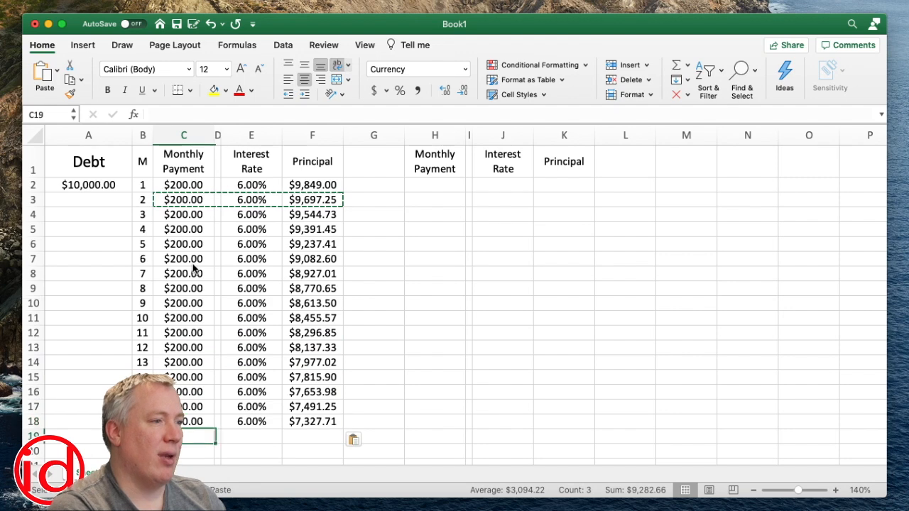
key(super+v)
key(super+Down)
key(super+v)
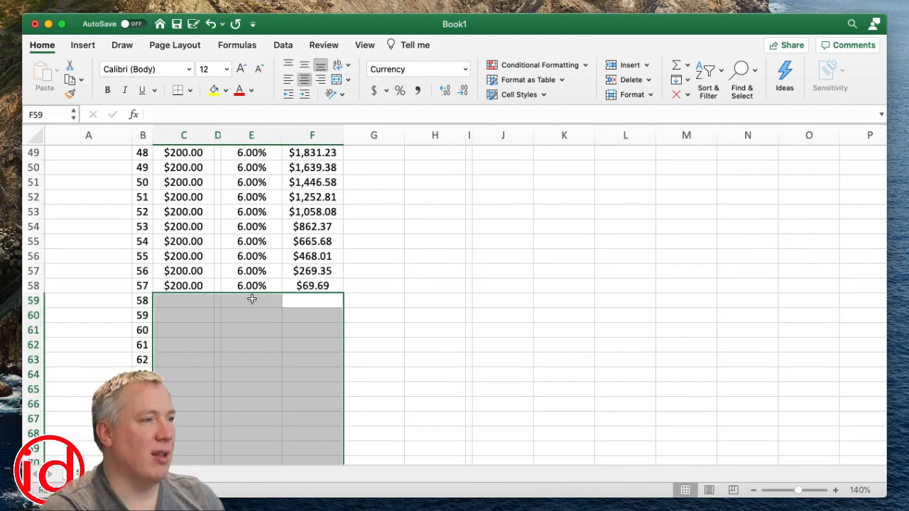
click(142, 287)
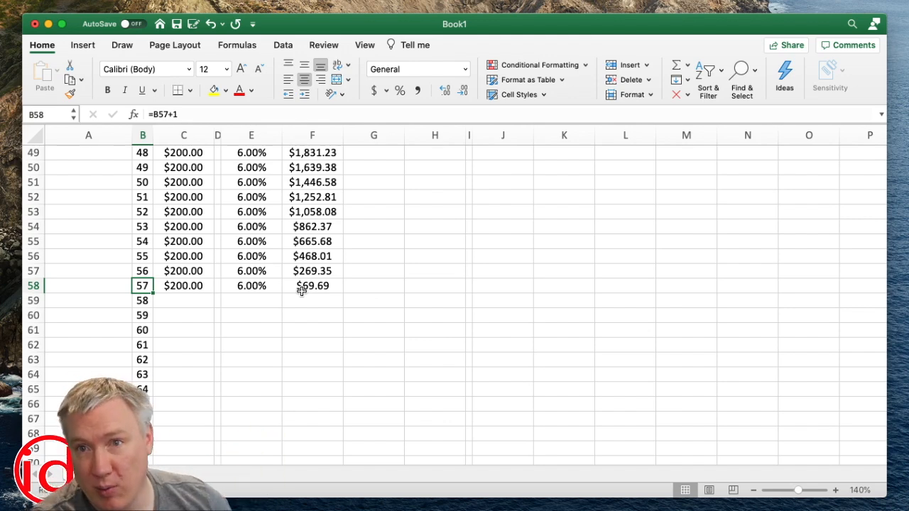
Enter the final $69.69 payment for month 58 in C59 and total all payments in C60 with =SUM(C2:C59)
click(187, 304)
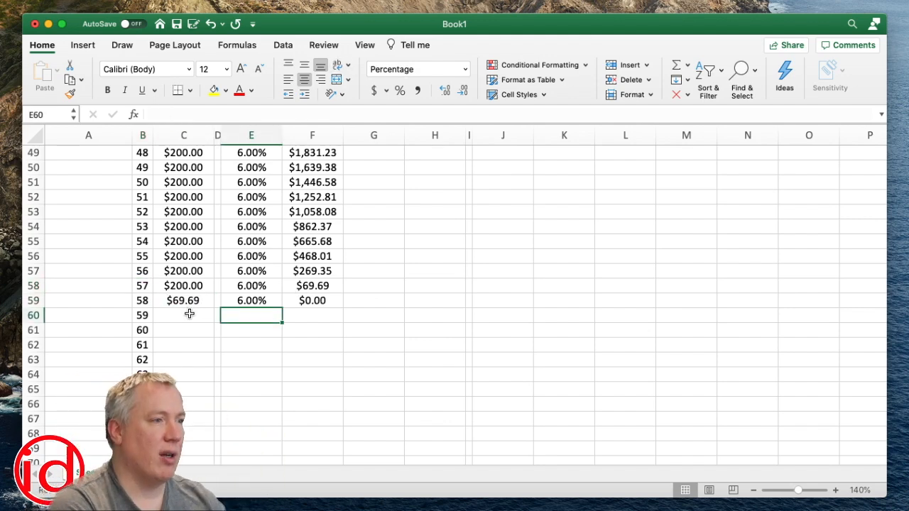
click(190, 314)
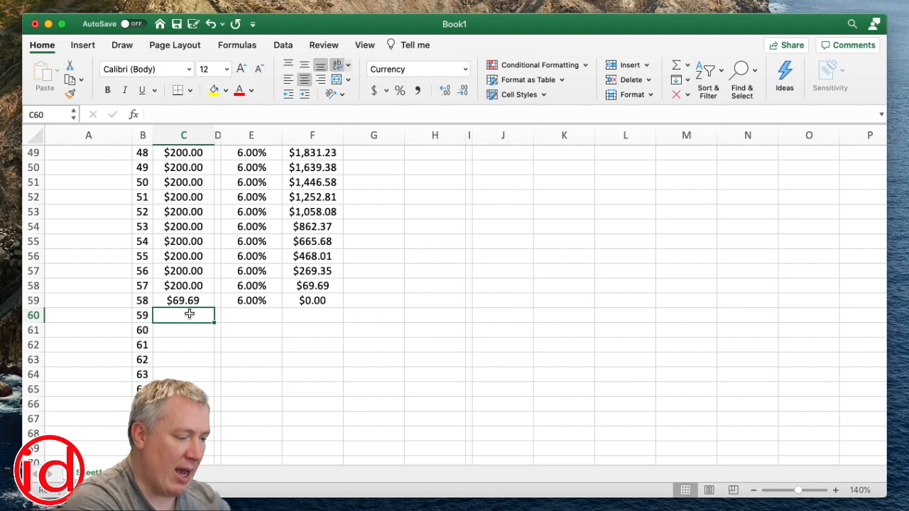
text(=SUM()
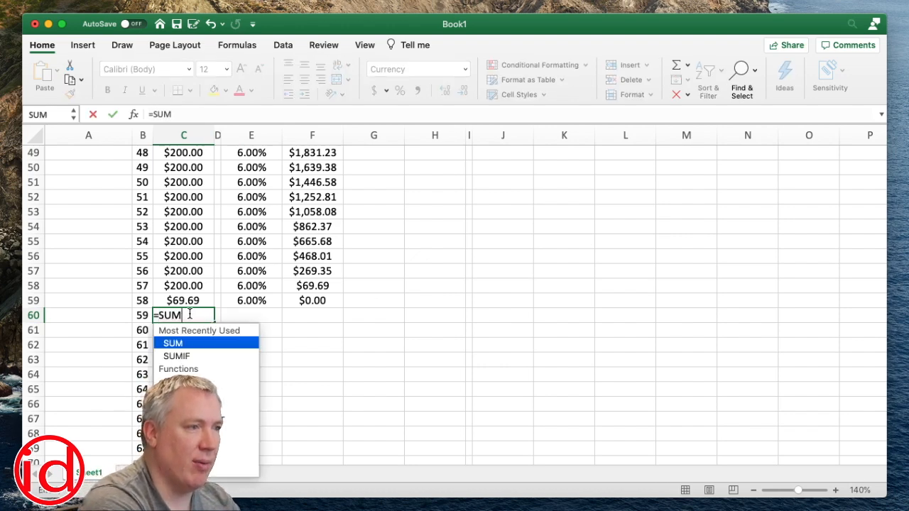
click(184, 301)
drag(183, 301, 173, 179)
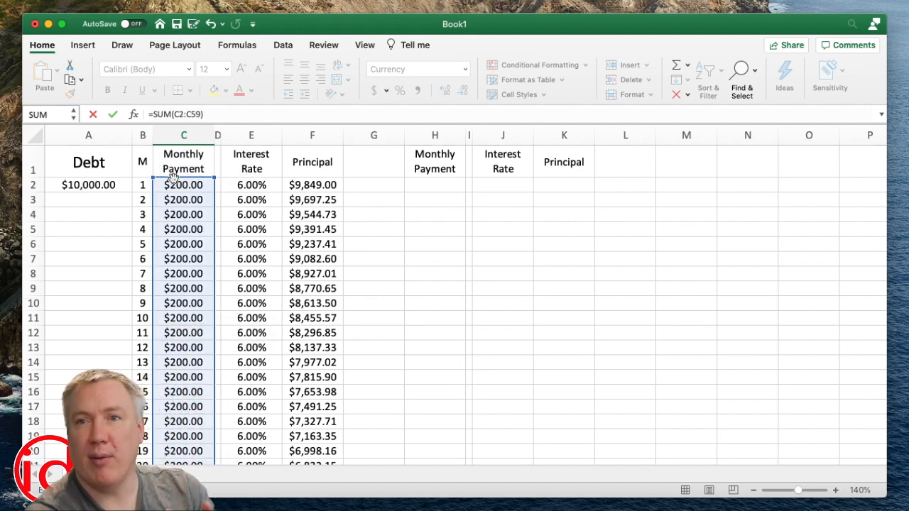
text())
key(Return)
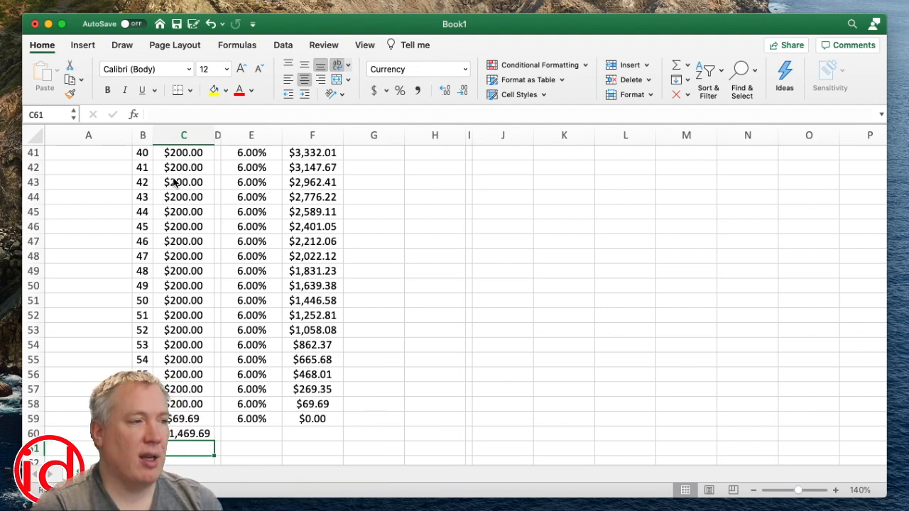
Select the payment cells from the total in C60 up to C2
key(Up)
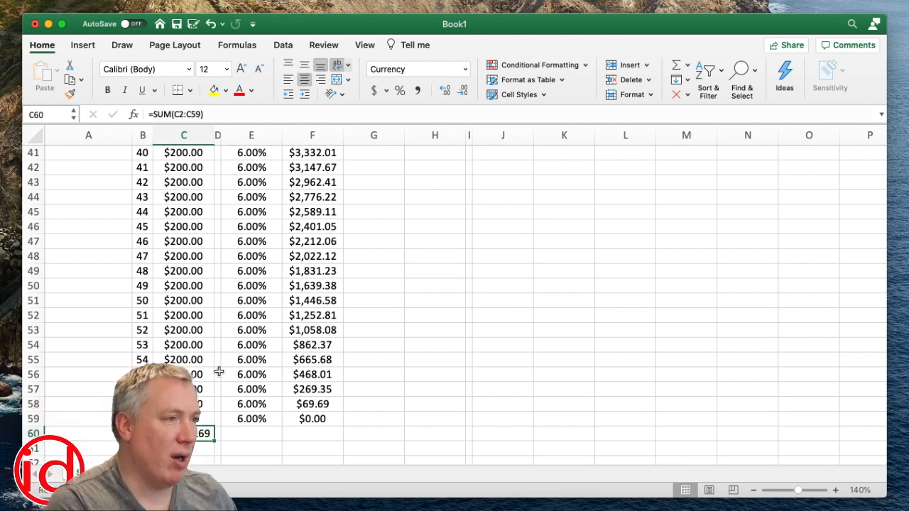
scroll(217, 372, up, 15)
shift+click(199, 186)
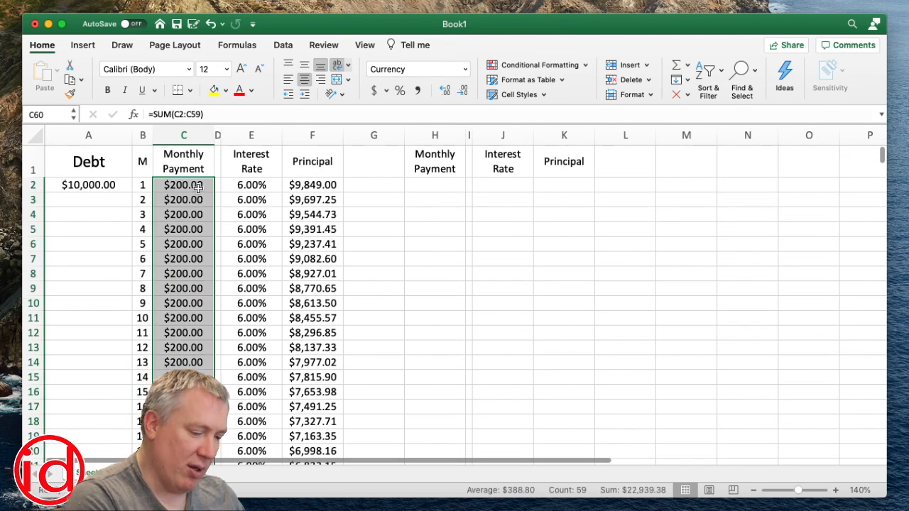
Set the debt in A2 to $100,000 and inspect the month 1 payment and principal formula
click(89, 188)
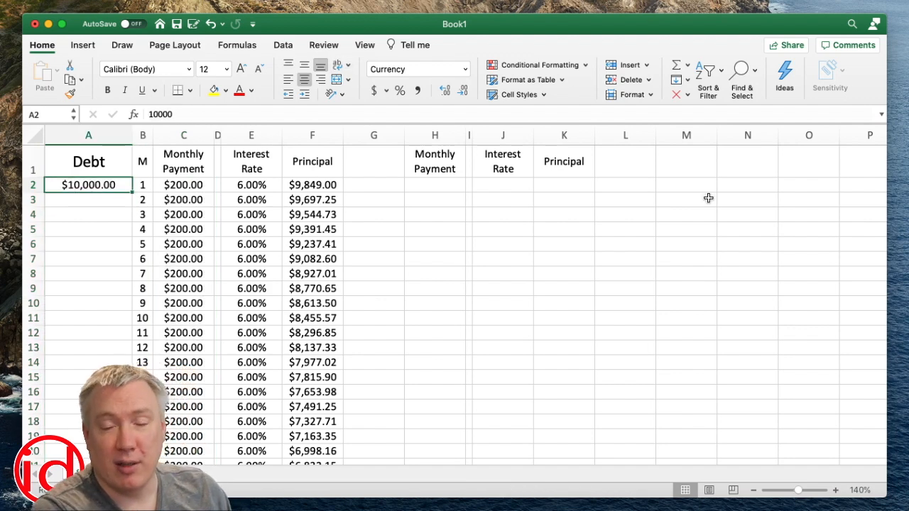
text(100000)
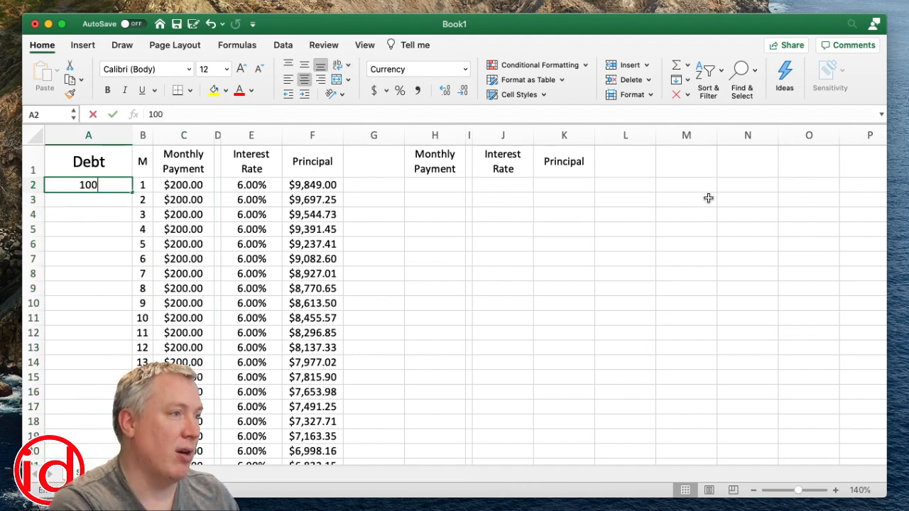
key(Return)
click(199, 189)
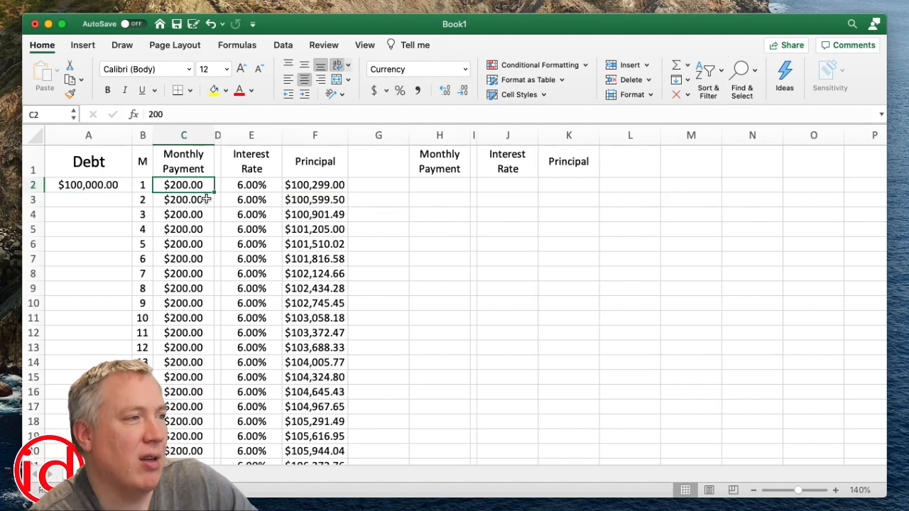
click(328, 185)
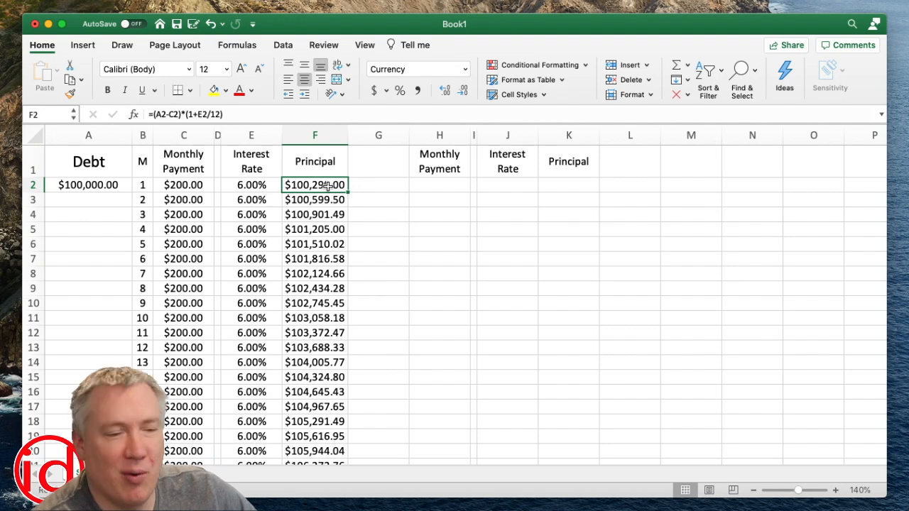
Try month 1 payments of $300 and $400 in C2 against the $100,000 debt
click(187, 189)
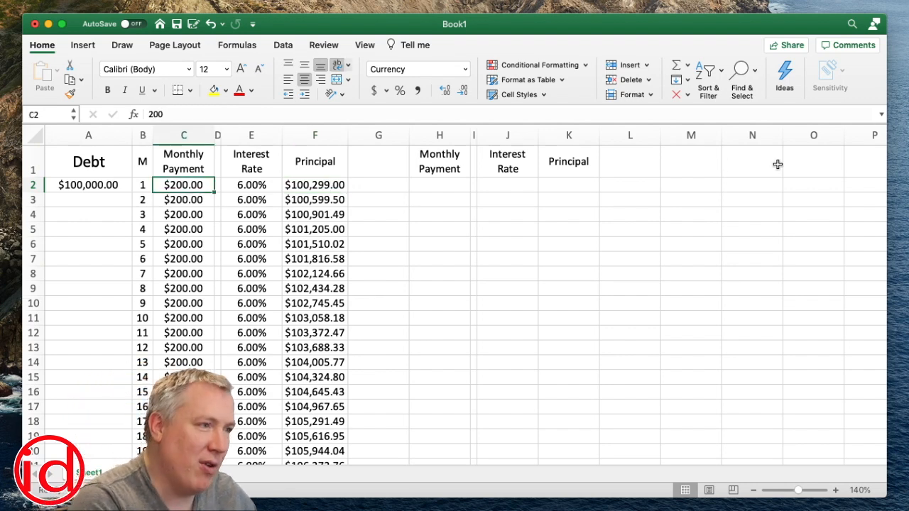
text(300)
key(Return)
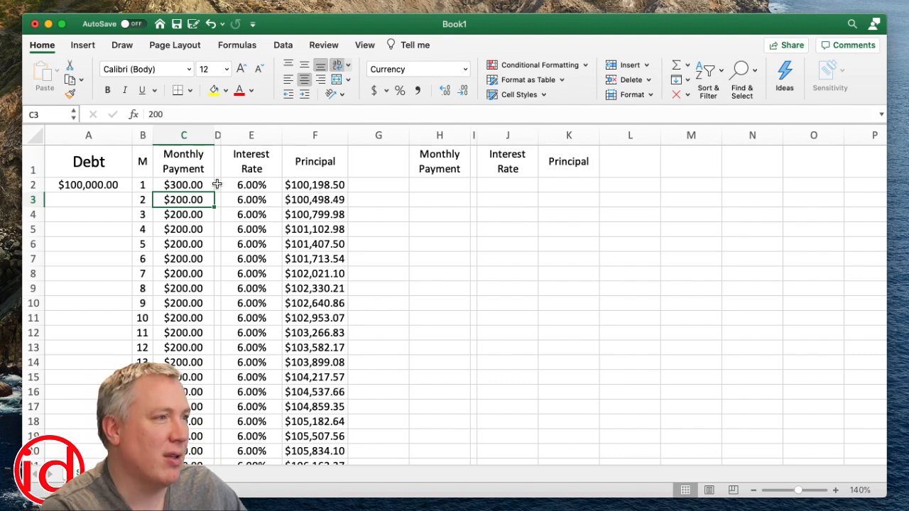
click(174, 184)
text(400)
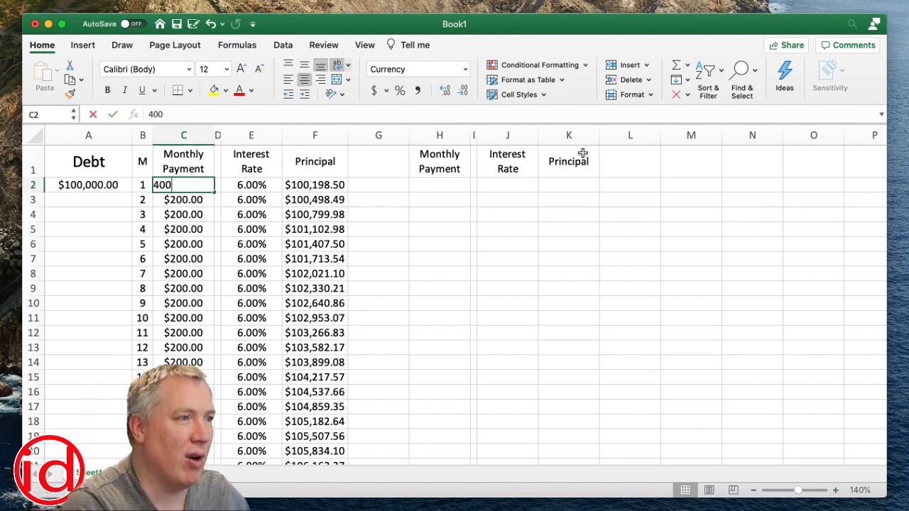
key(Return)
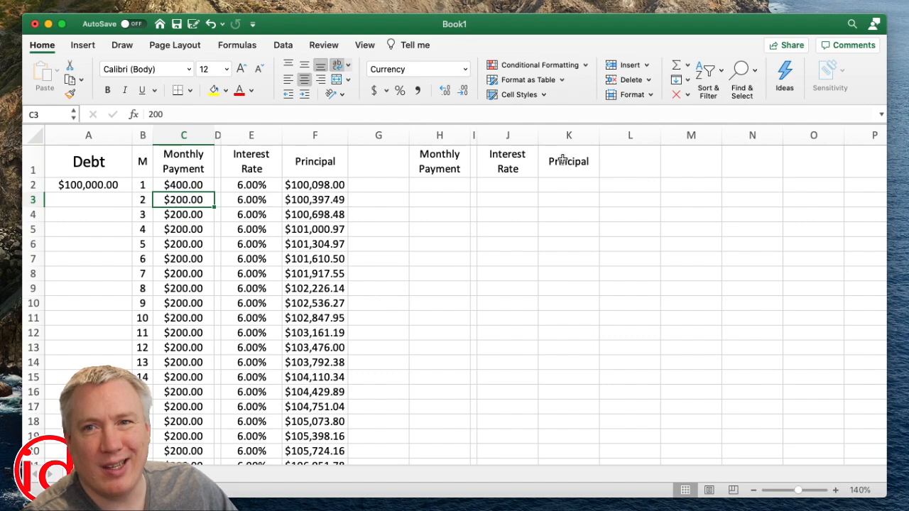
Set the month 1 payment in C2 to $500
click(191, 185)
text(500)
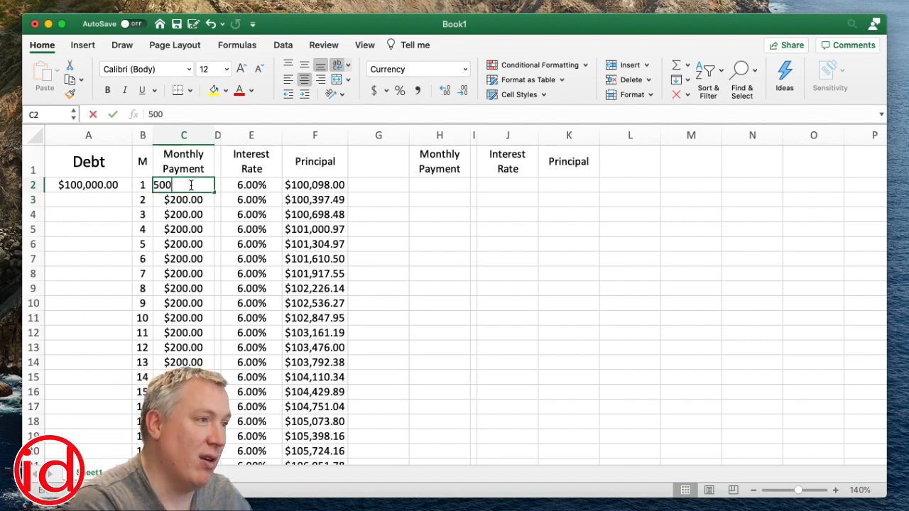
key(Return)
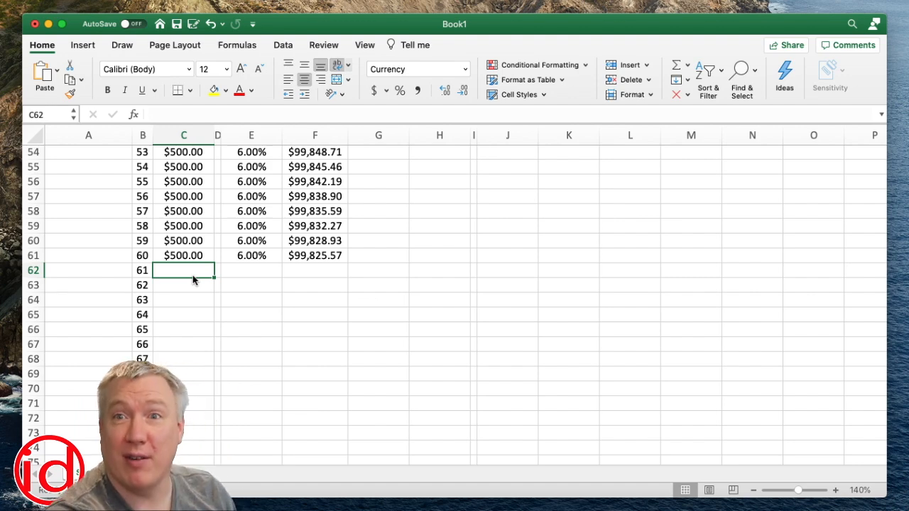
Total the 60 months of payments in C62 with =SUM(C2:C61)
text(=)
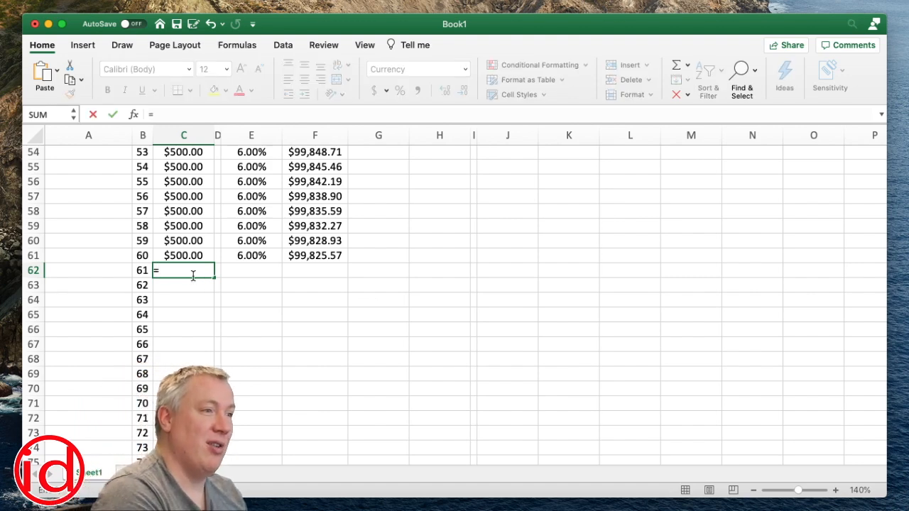
text(SUM()
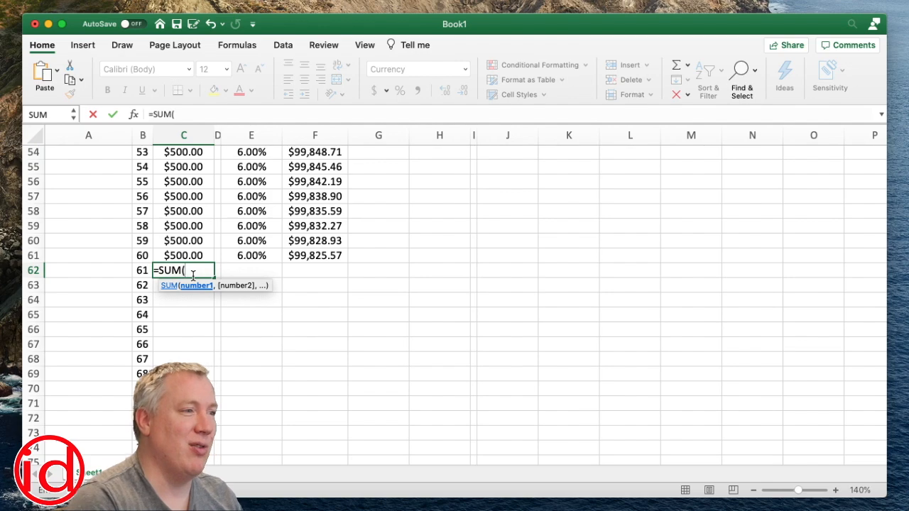
drag(172, 257, 190, 185)
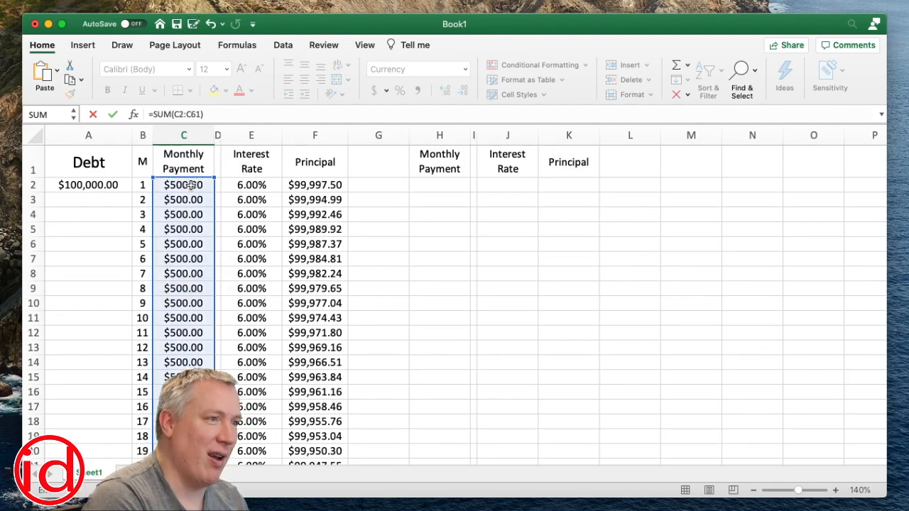
key(Return)
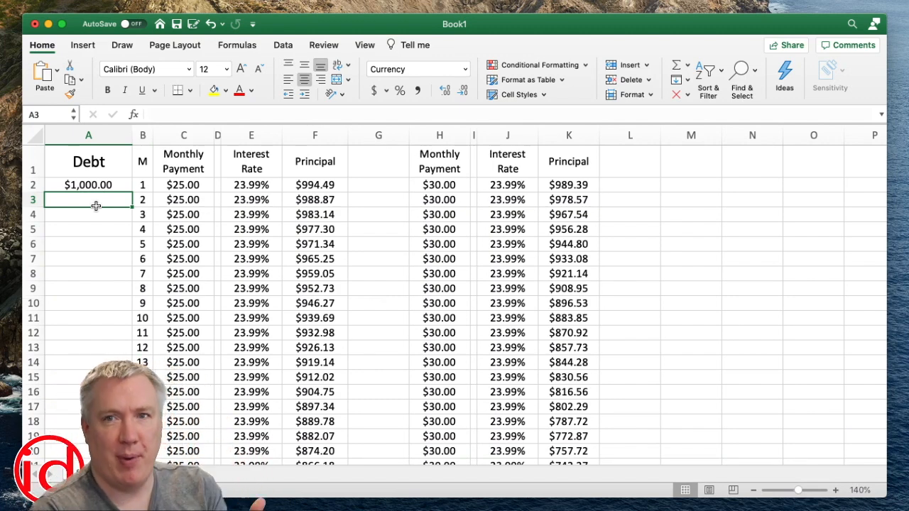
Review the starting debt in A2 and compare the two schedules' month 1 payments in C2 and H2
click(97, 185)
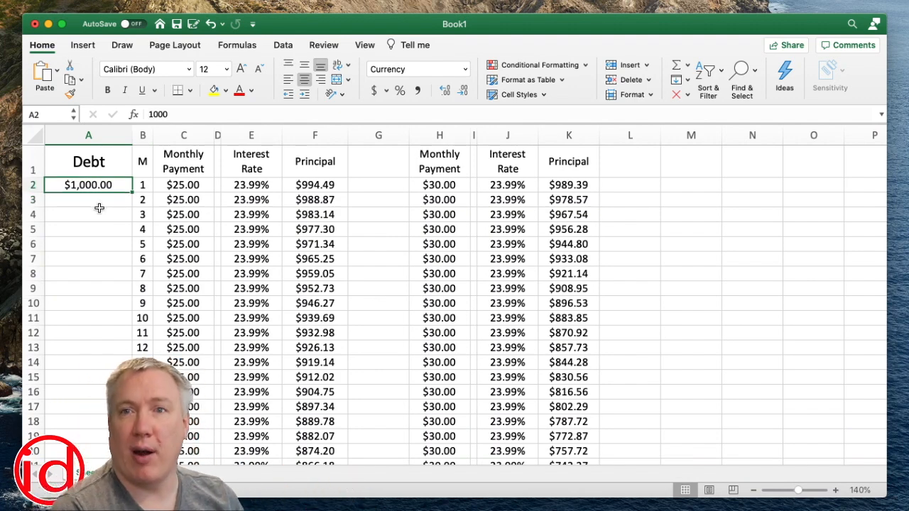
click(171, 185)
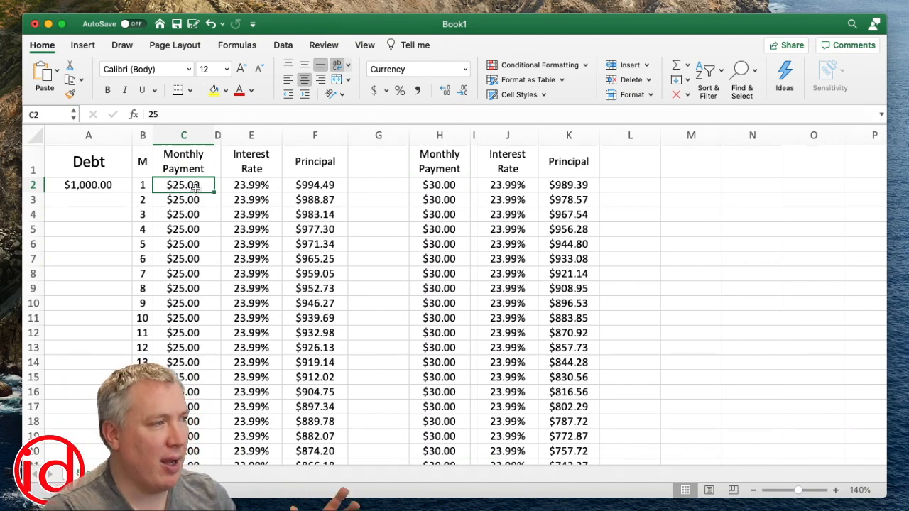
click(426, 185)
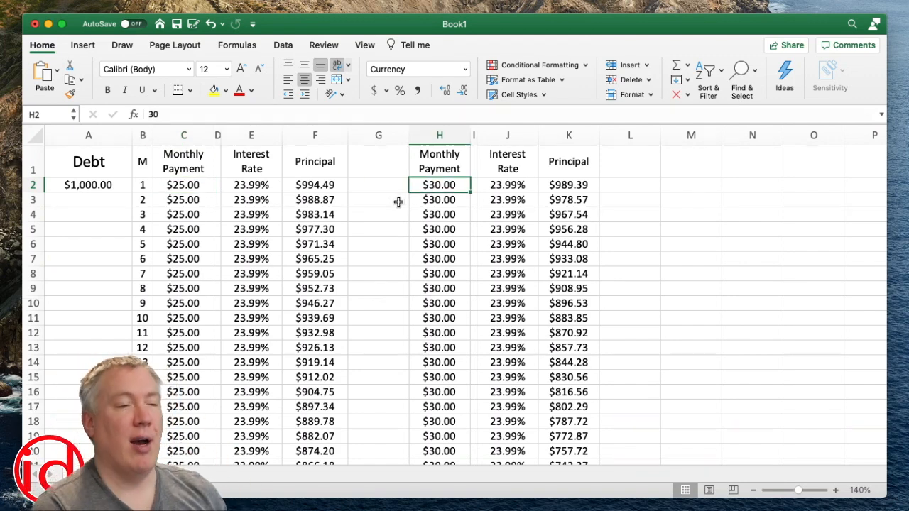
click(202, 184)
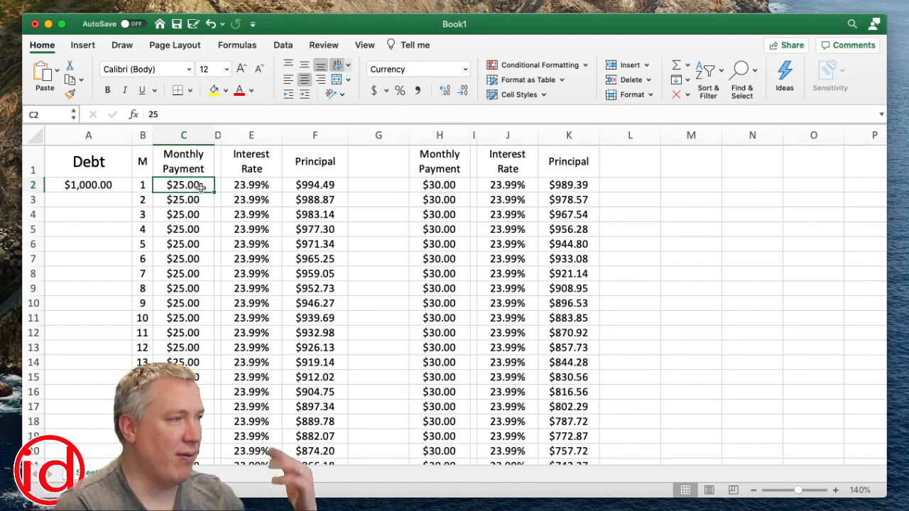
click(447, 187)
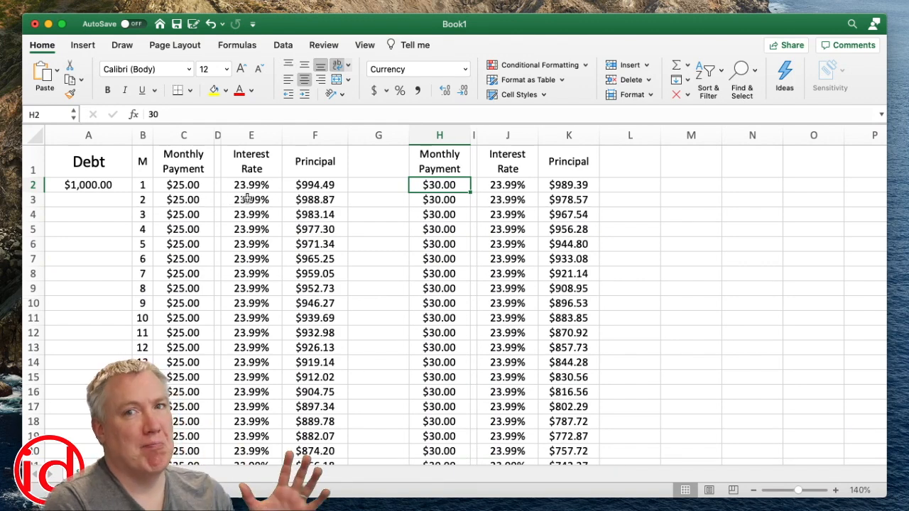
Examine the $25 payment schedule down to its remaining principal after 60 months in F61
scroll(247, 213, down, 1)
scroll(247, 213, down, 1)
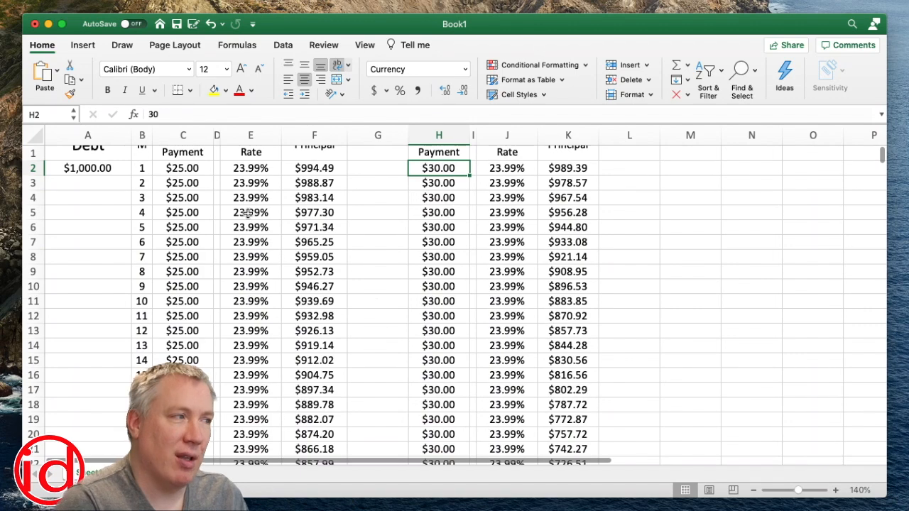
scroll(247, 213, up, 1)
scroll(200, 204, down, 1)
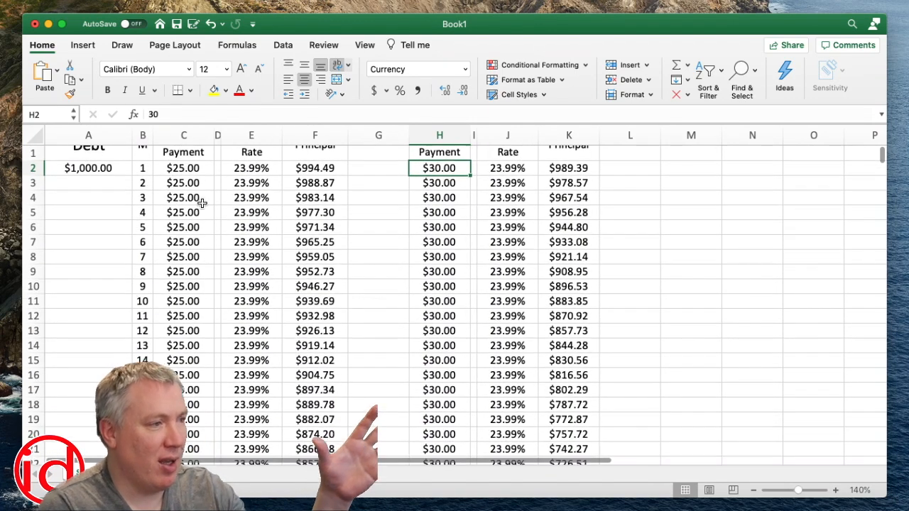
scroll(192, 206, down, 3)
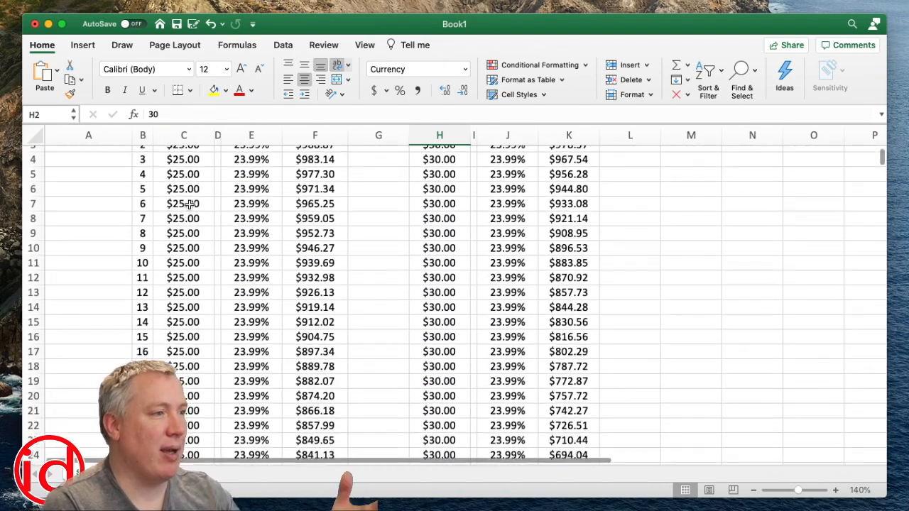
scroll(190, 205, down, 15)
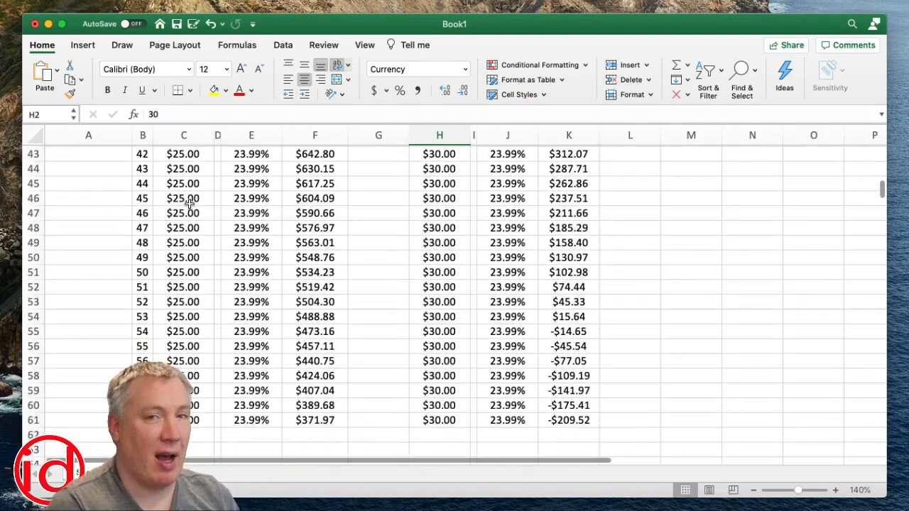
scroll(199, 213, down, 4)
click(327, 247)
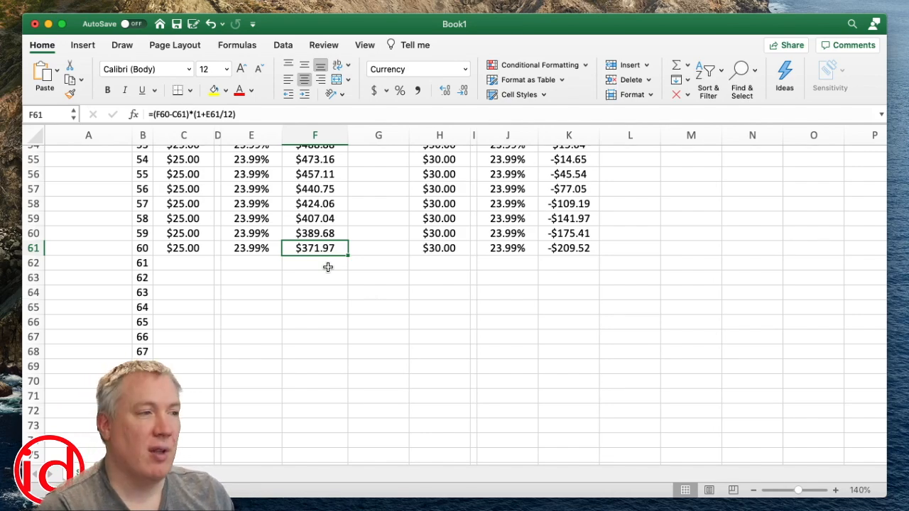
Examine the $30 payment schedule's principal at month 60 in K61 and around its payoff month in K55
scroll(327, 267, up, 20)
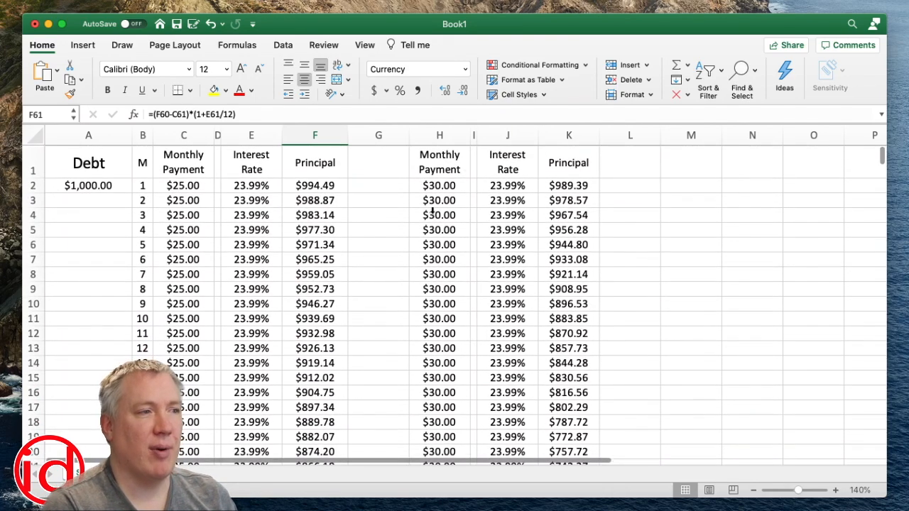
click(439, 186)
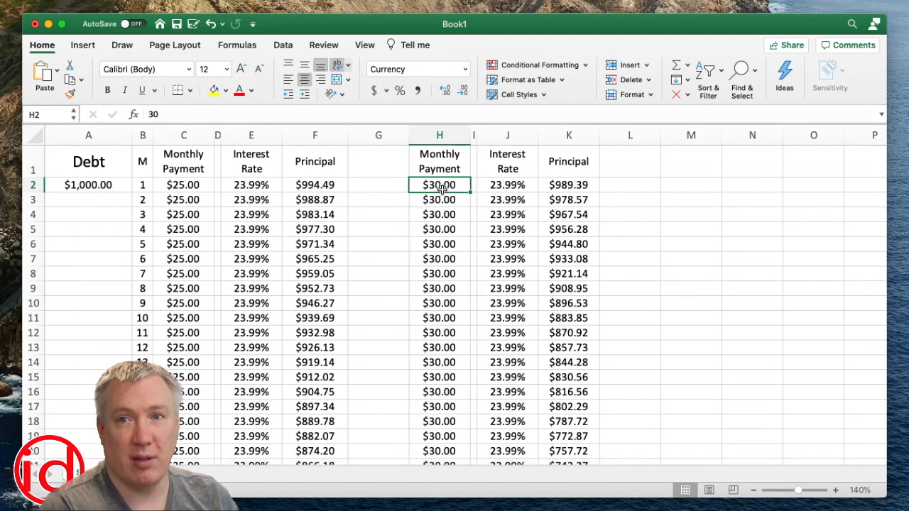
scroll(441, 190, down, 15)
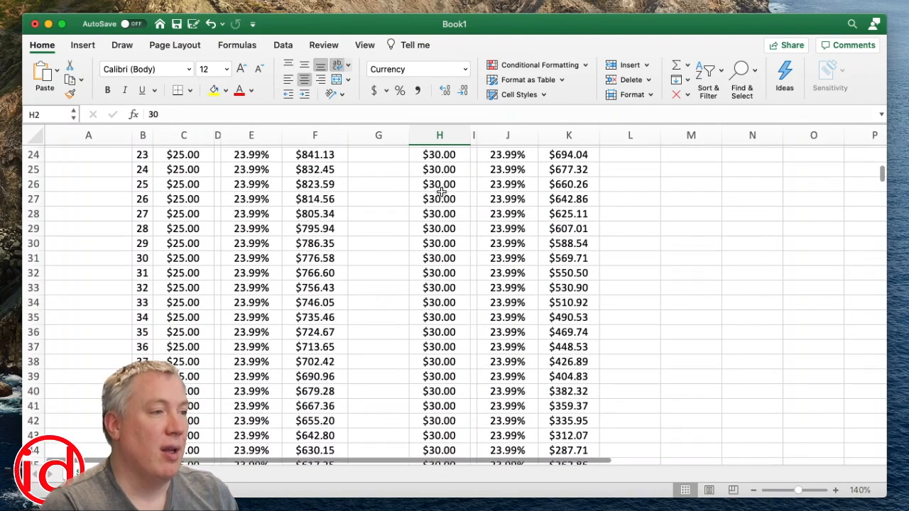
scroll(441, 192, down, 5)
click(581, 346)
scroll(586, 349, up, 3)
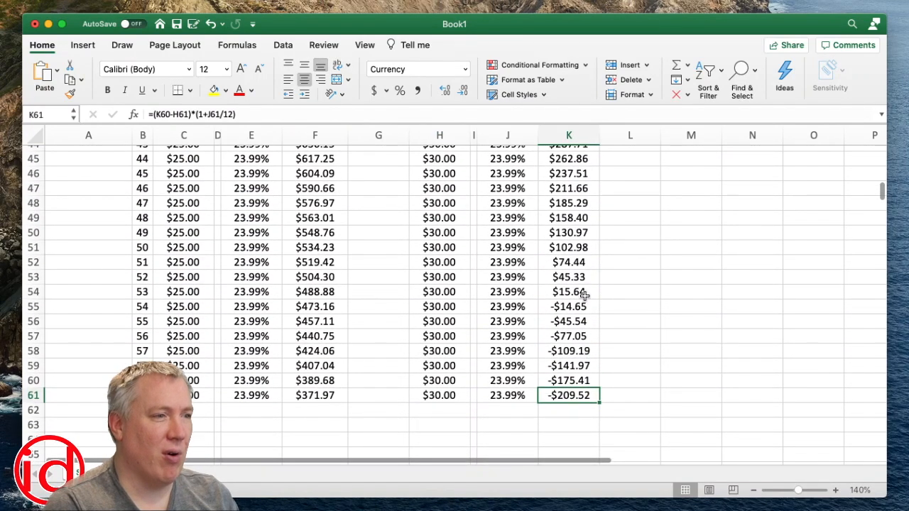
click(582, 307)
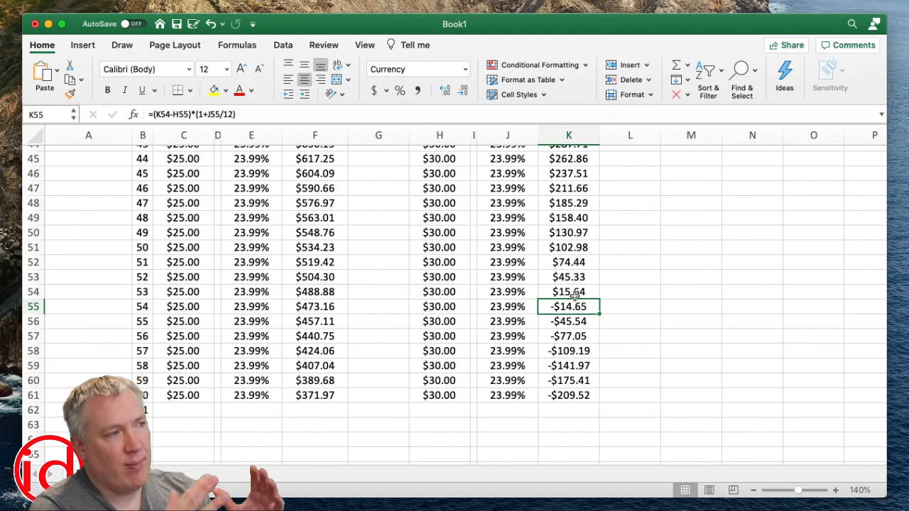
scroll(410, 259, up, 15)
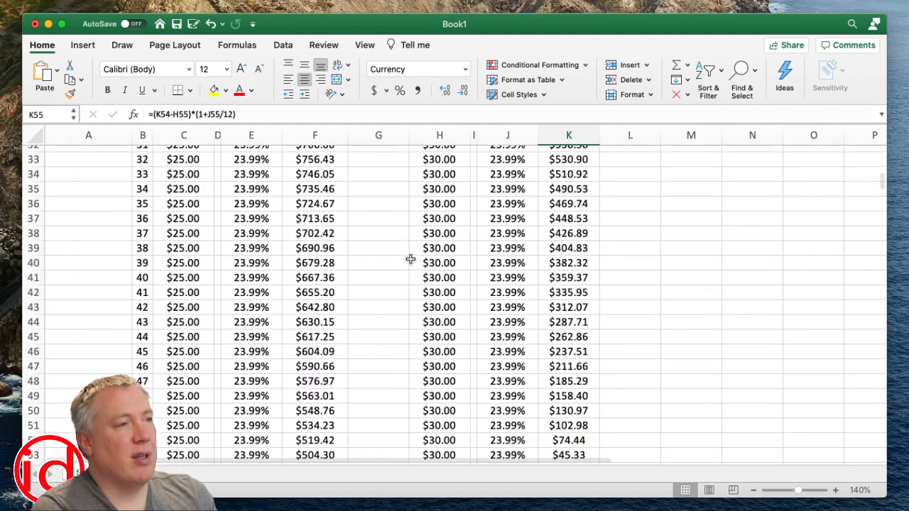